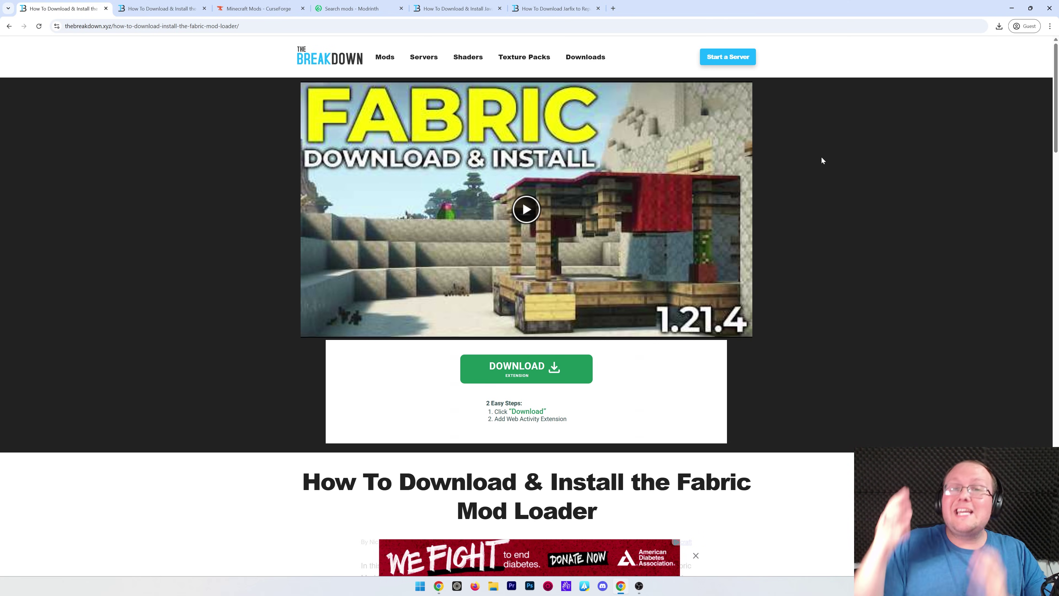
scroll(822, 161, "down", 6)
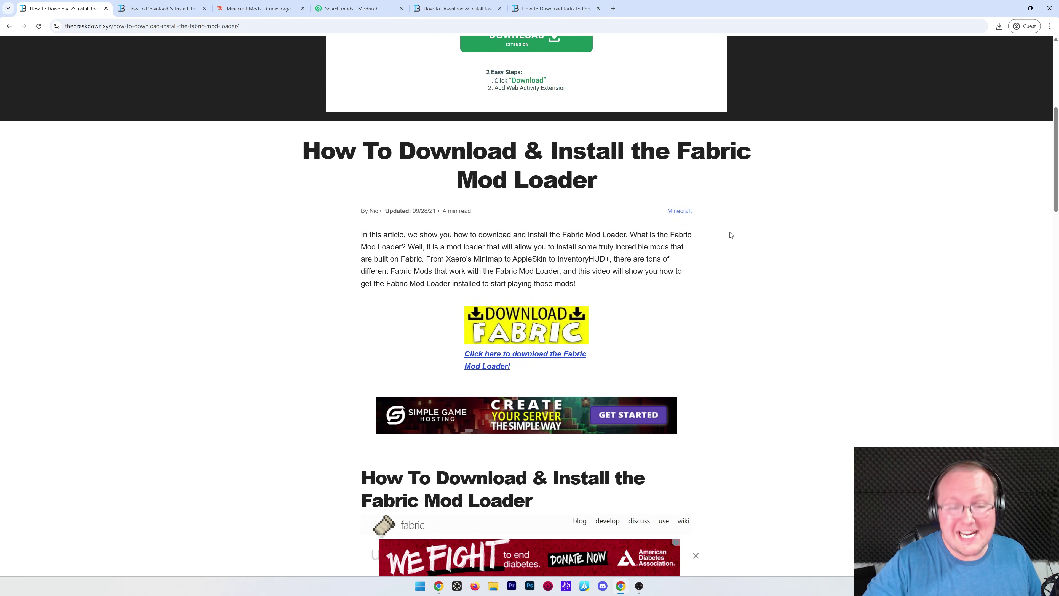
scroll(731, 235, "down", 8)
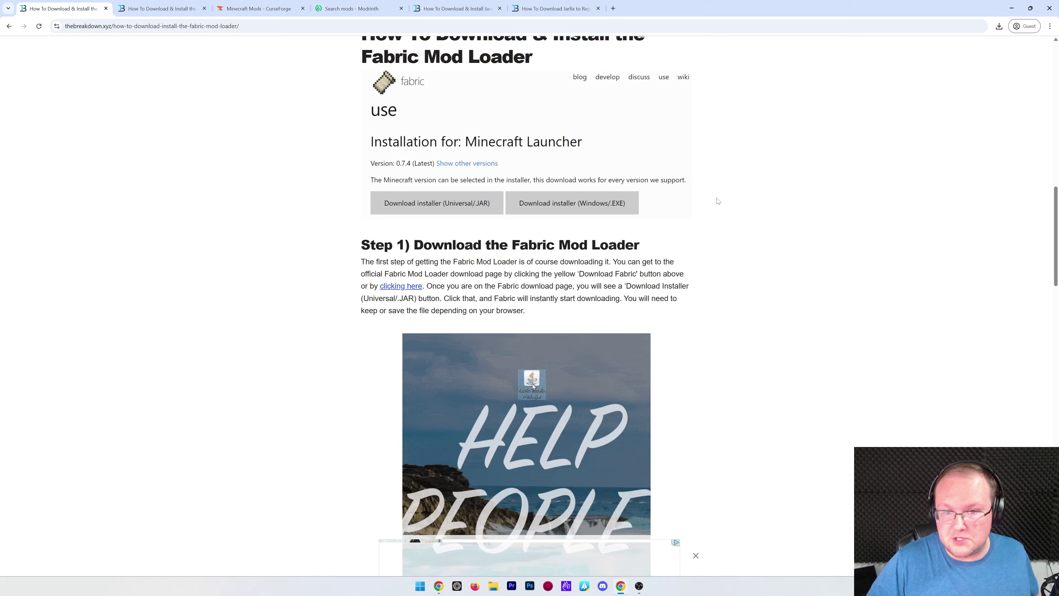
scroll(718, 204, "up", 6)
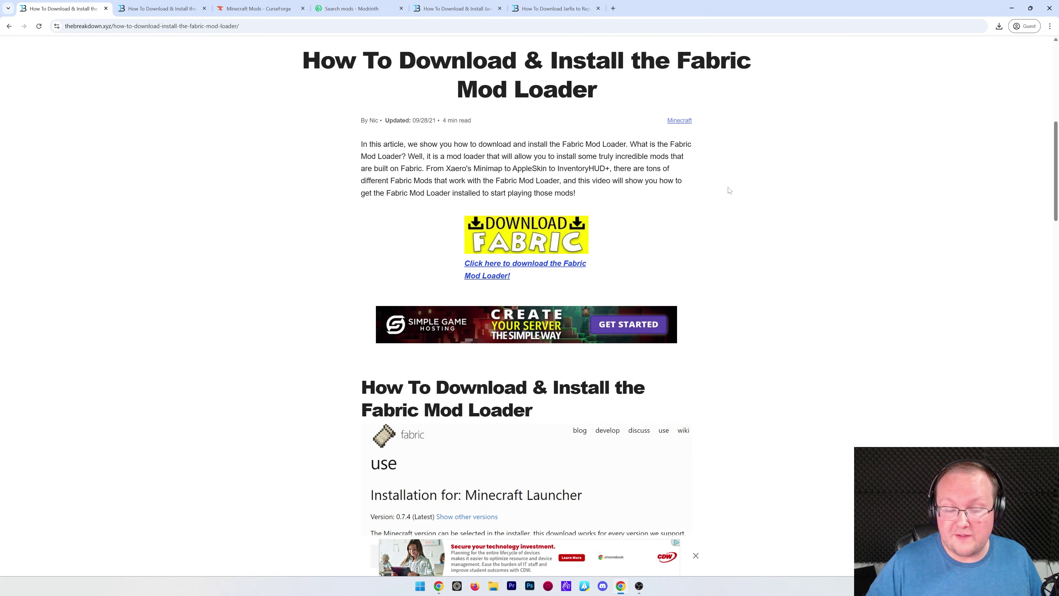
scroll(729, 191, "up", 7)
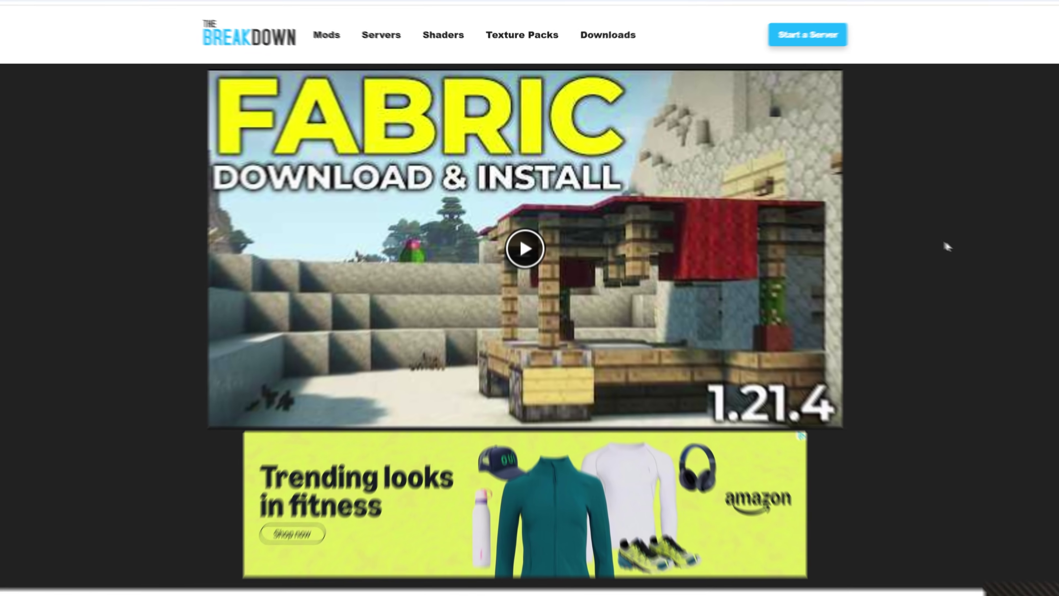
- Open the Fabric download page from the article and save the universal jar installer as fabric-installer-1.0.1.jar in Downloads
scroll(844, 306, "down", 5)
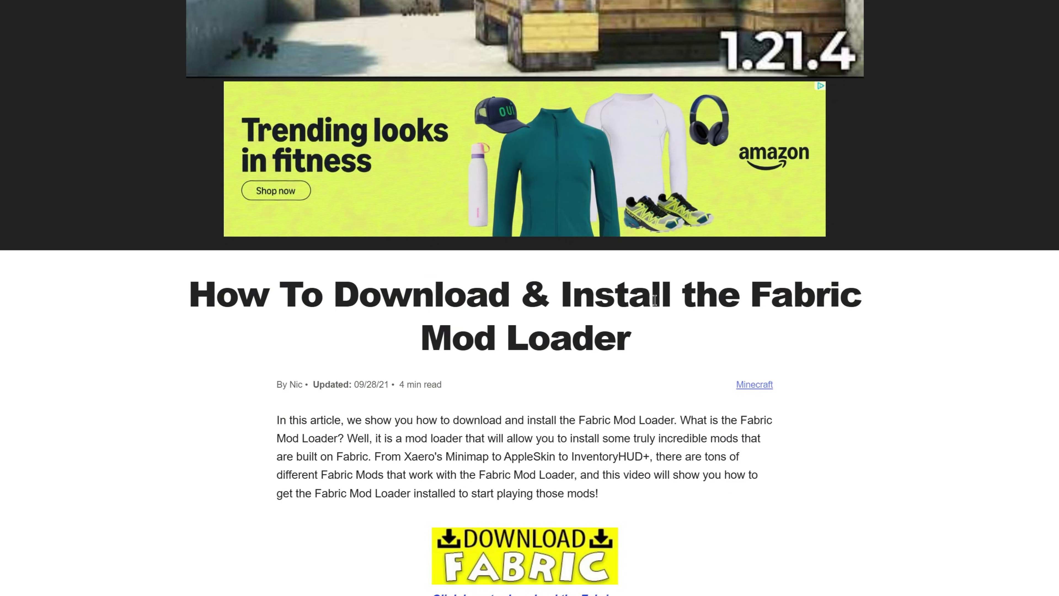
scroll(654, 299, "down", 4)
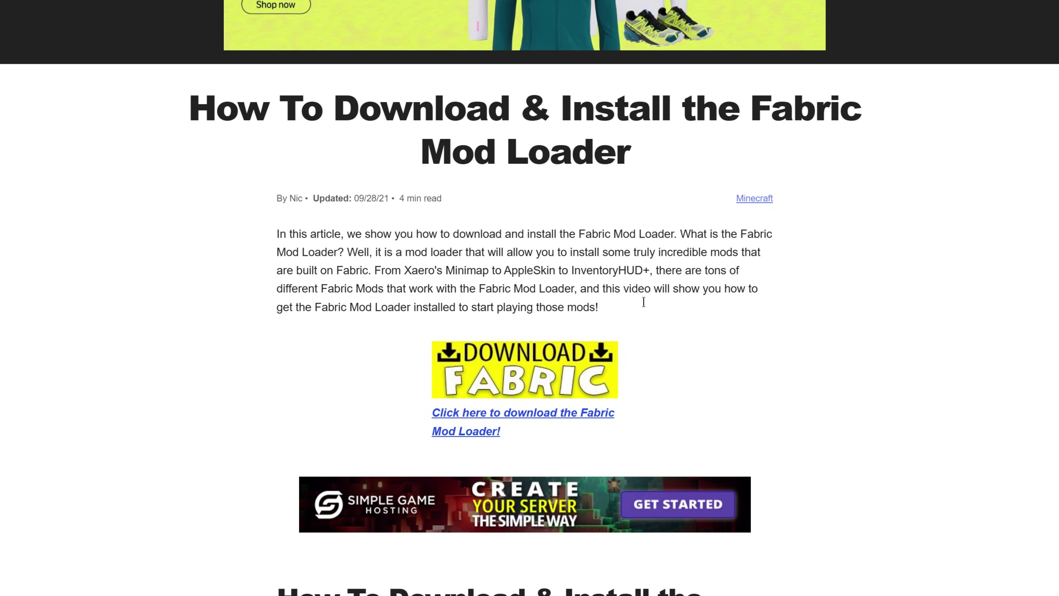
left_click(511, 367)
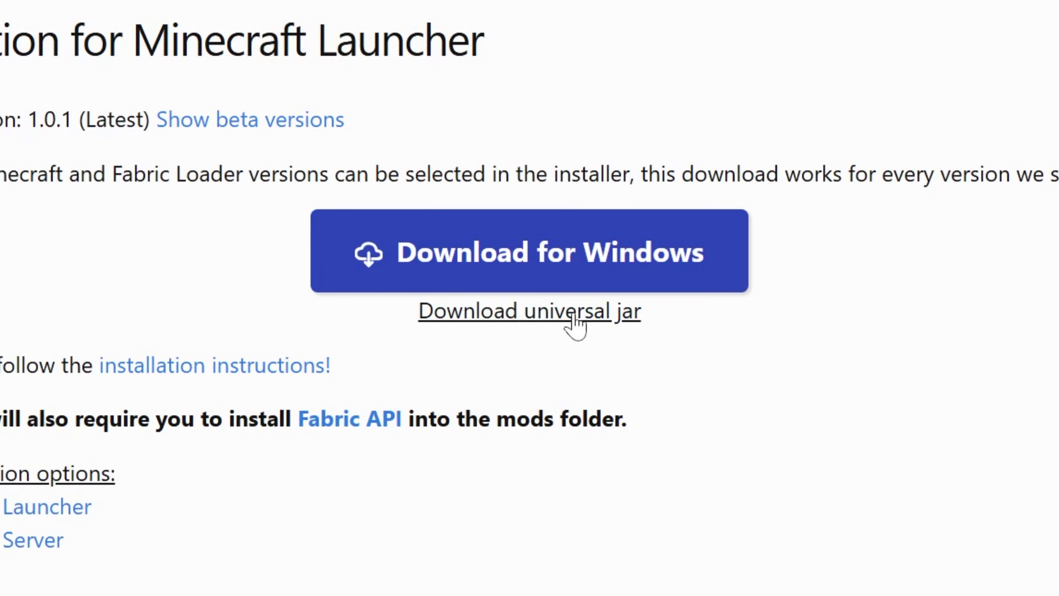
left_click(557, 317)
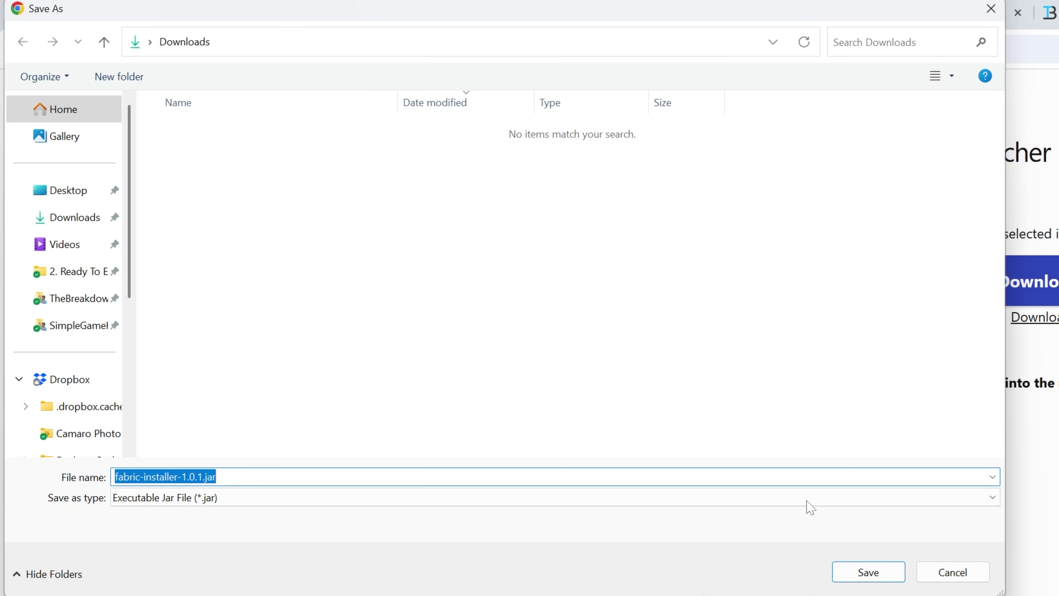
left_click(860, 568)
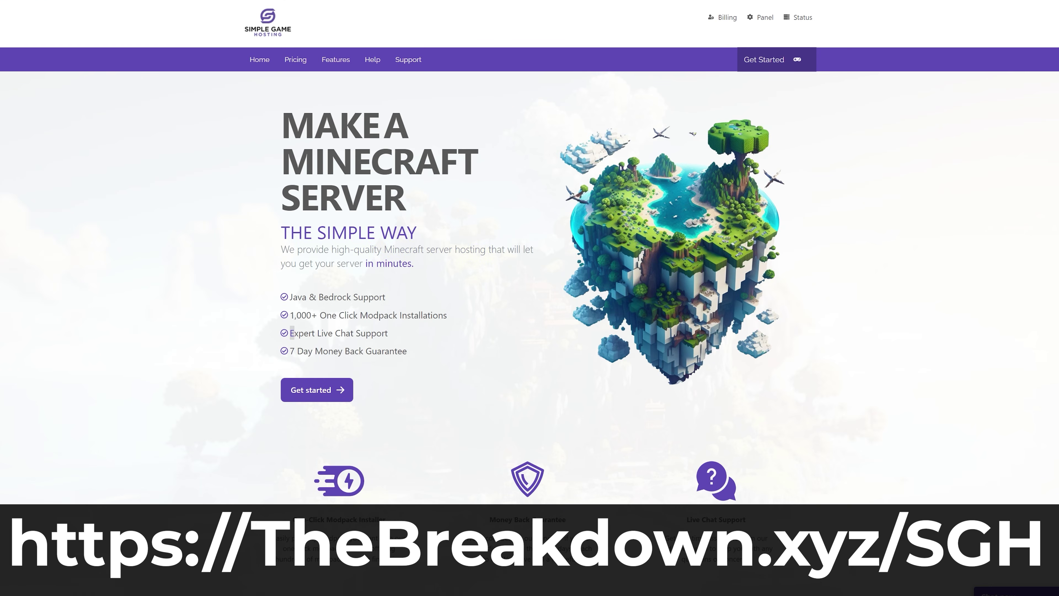
- Look over the Simple Game Hosting home page and filter the modpack installer's list by version 1.20.1
scroll(362, 350, "down", 3)
scroll(362, 350, "down", 3)
left_click_drag(292, 294, 392, 292)
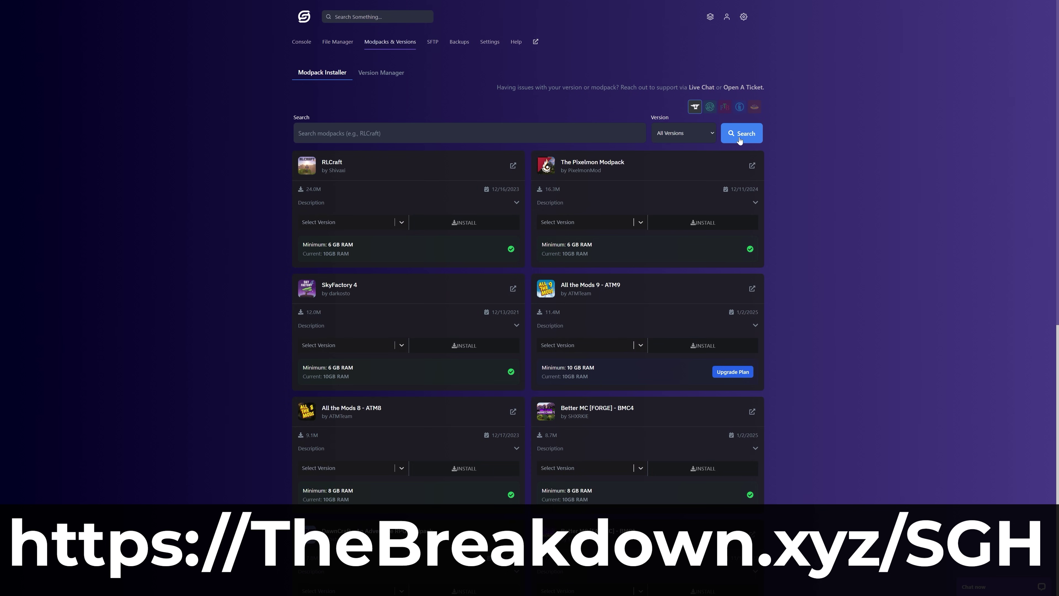
left_click(683, 133)
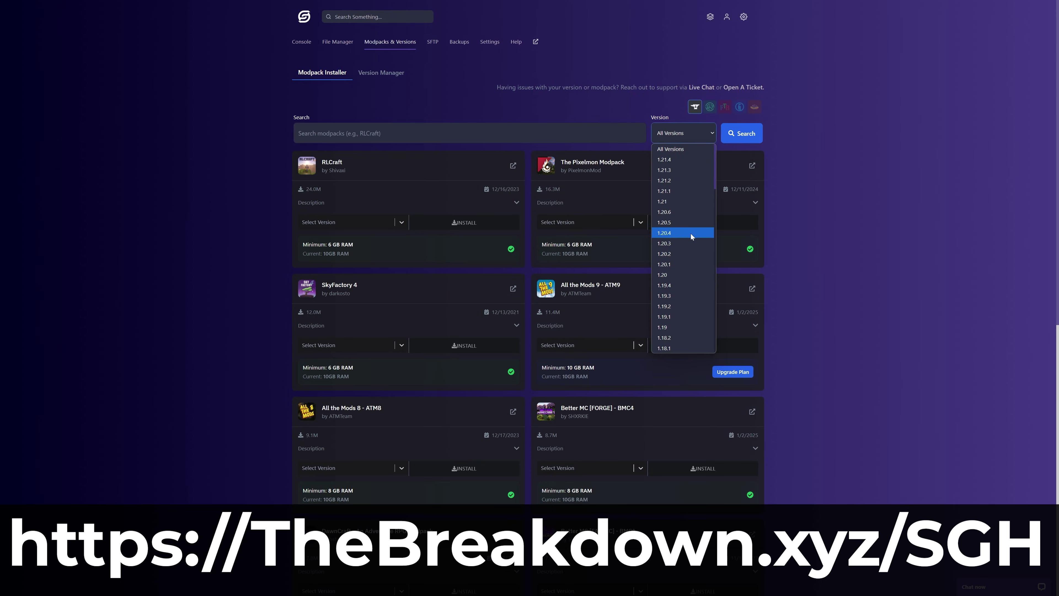
left_click(682, 267)
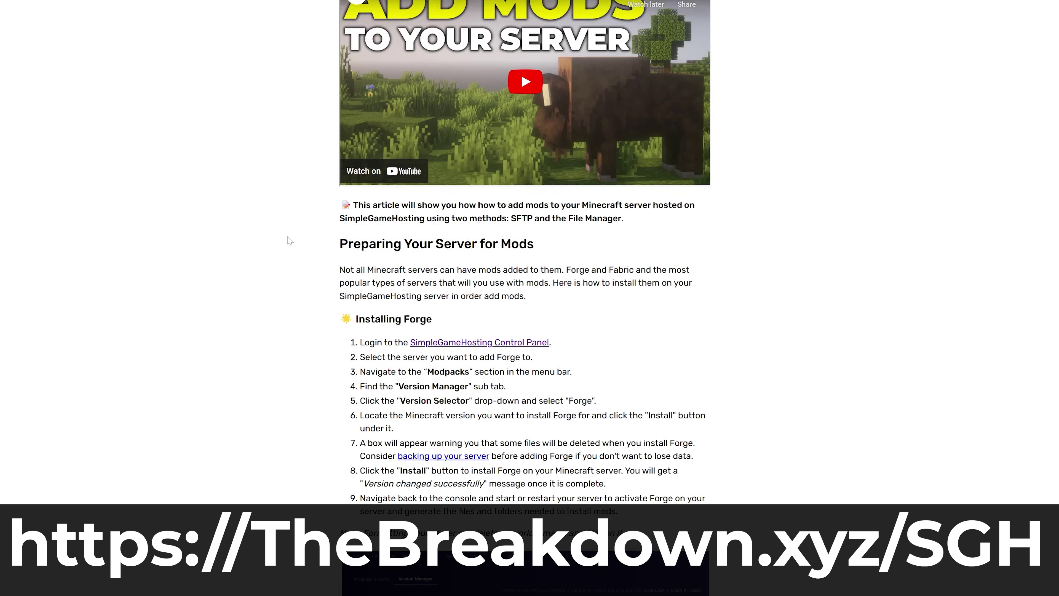
- Set the level-seed in the server.properties file to ABCDEFGHIJK
scroll(290, 241, "down", 20)
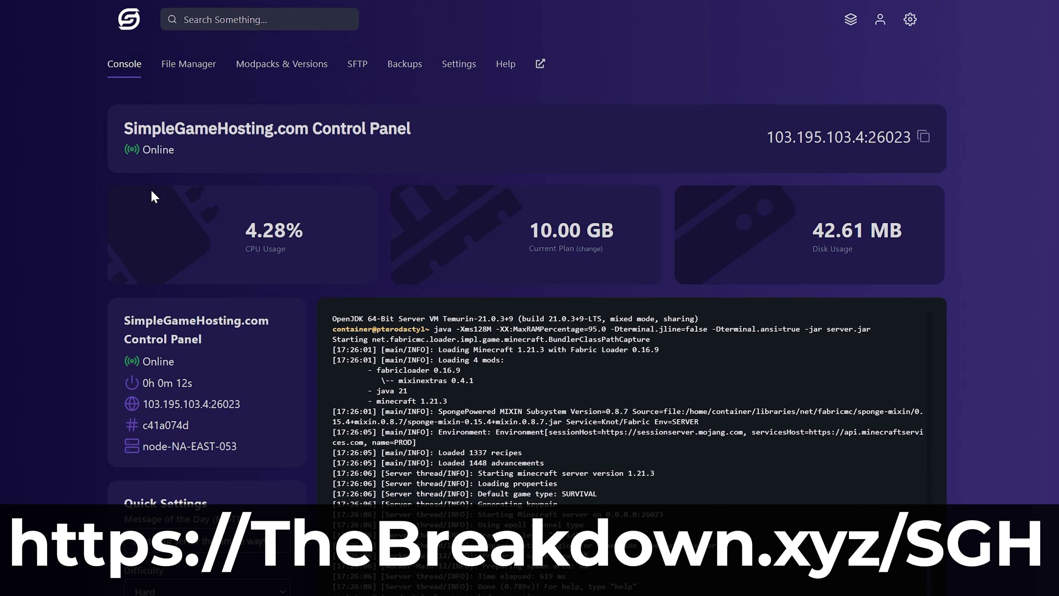
left_click_drag(124, 128, 410, 132)
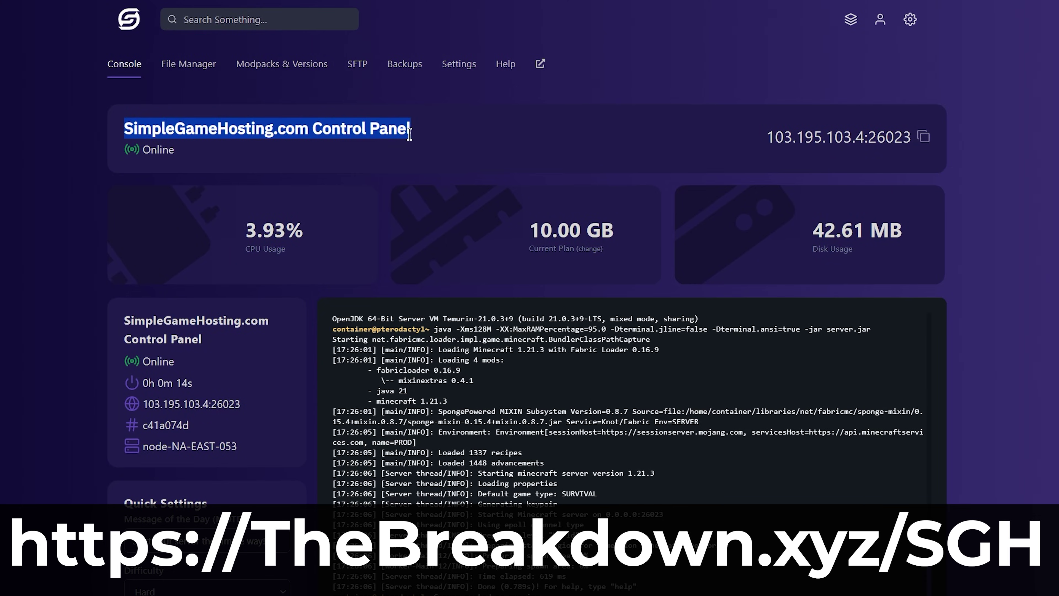
left_click(429, 156)
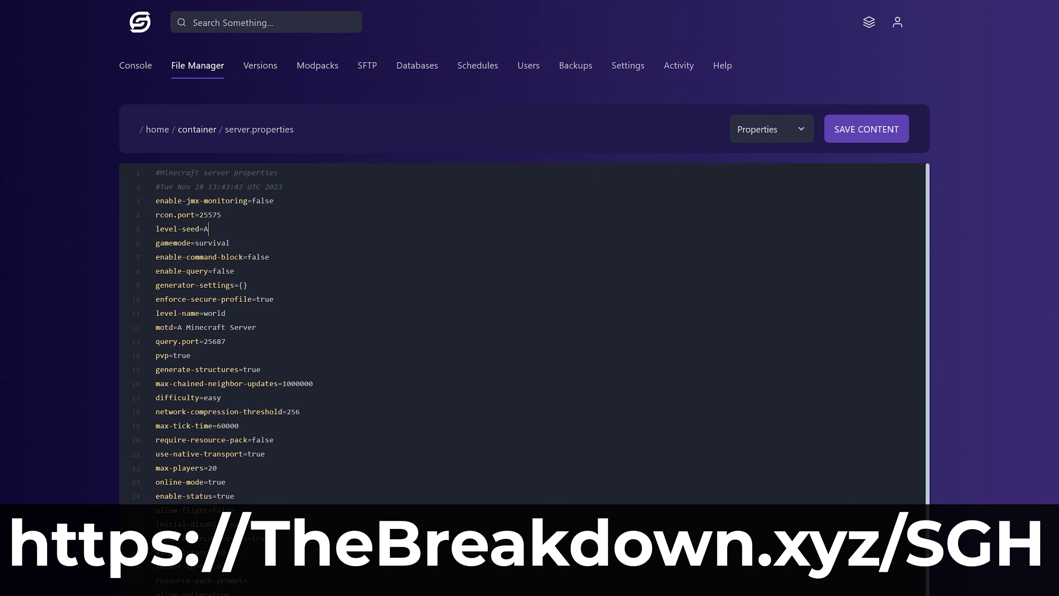
type("BCDEFGHIJK")
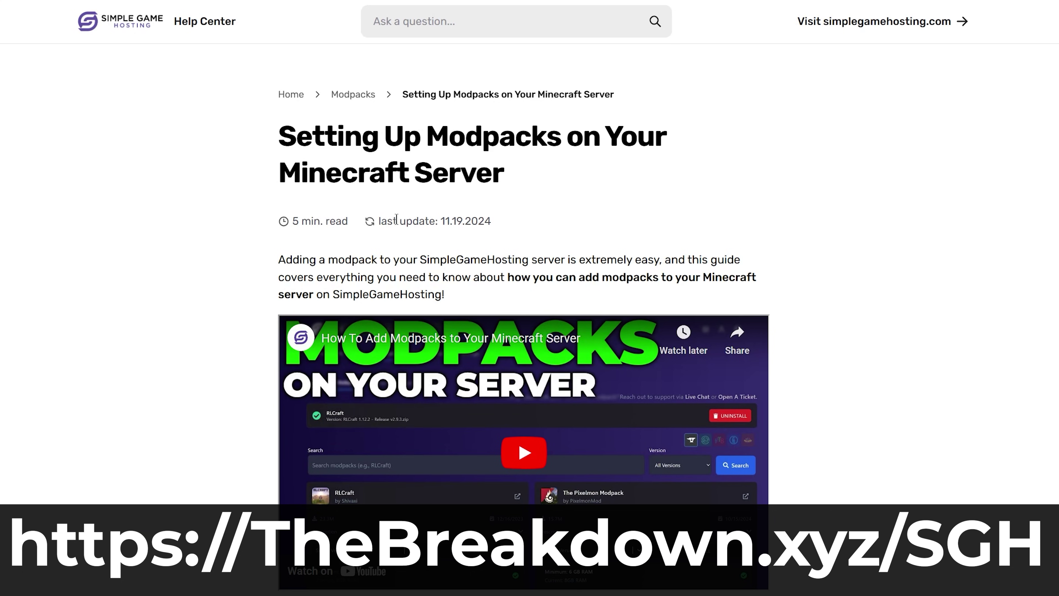
- Read through the server modpack guide and start an unnamed, unlocked server backup
scroll(823, 340, "down", 15)
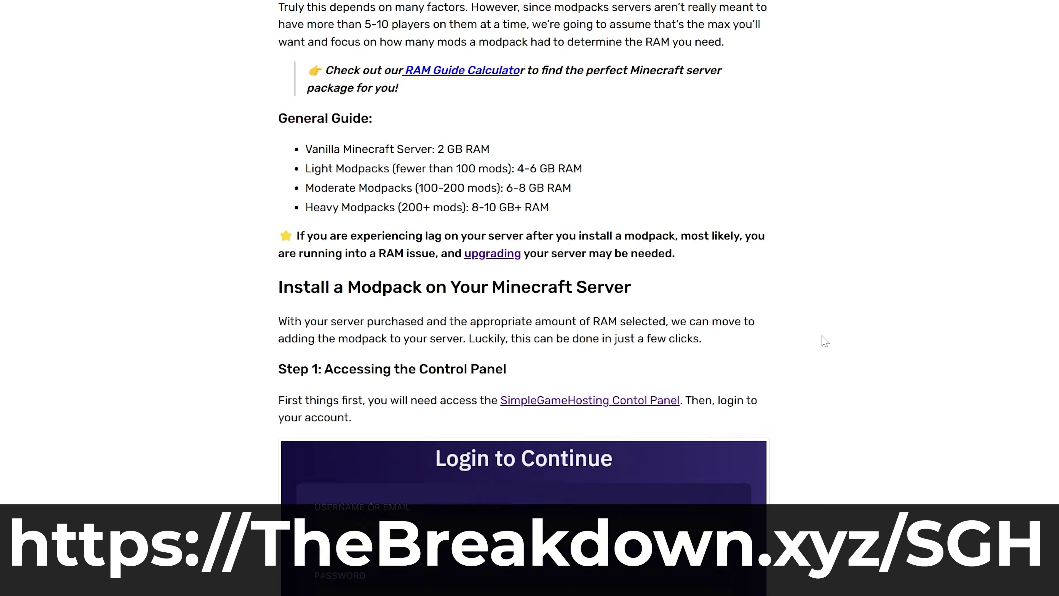
scroll(823, 341, "down", 8)
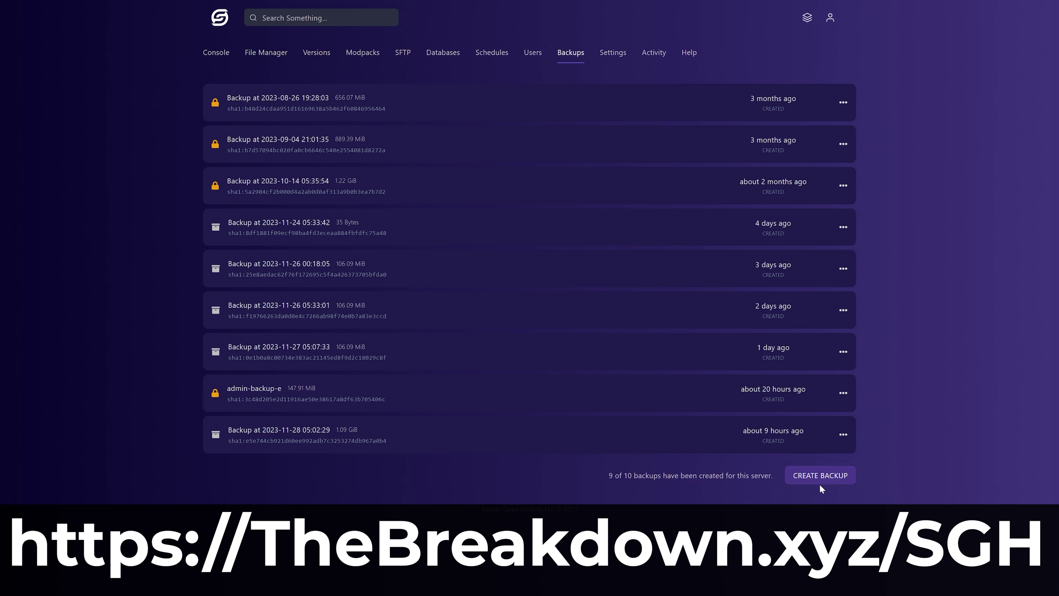
left_click(816, 482)
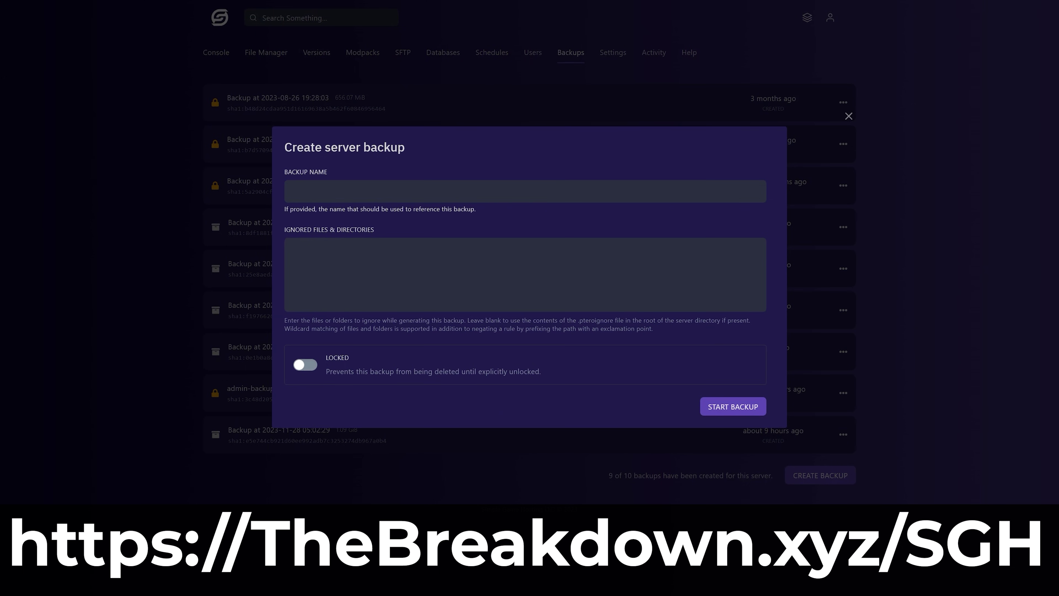
left_click(712, 405)
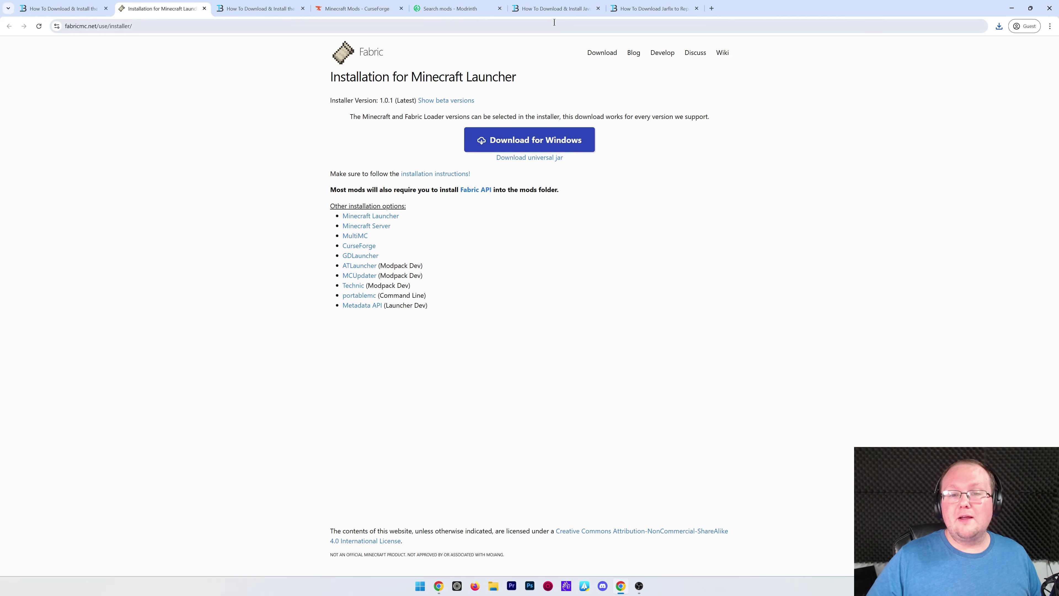
- Move fabric-installer-1.0.1.jar from the Downloads folder to the desktop using File Explorer
left_click(549, 12)
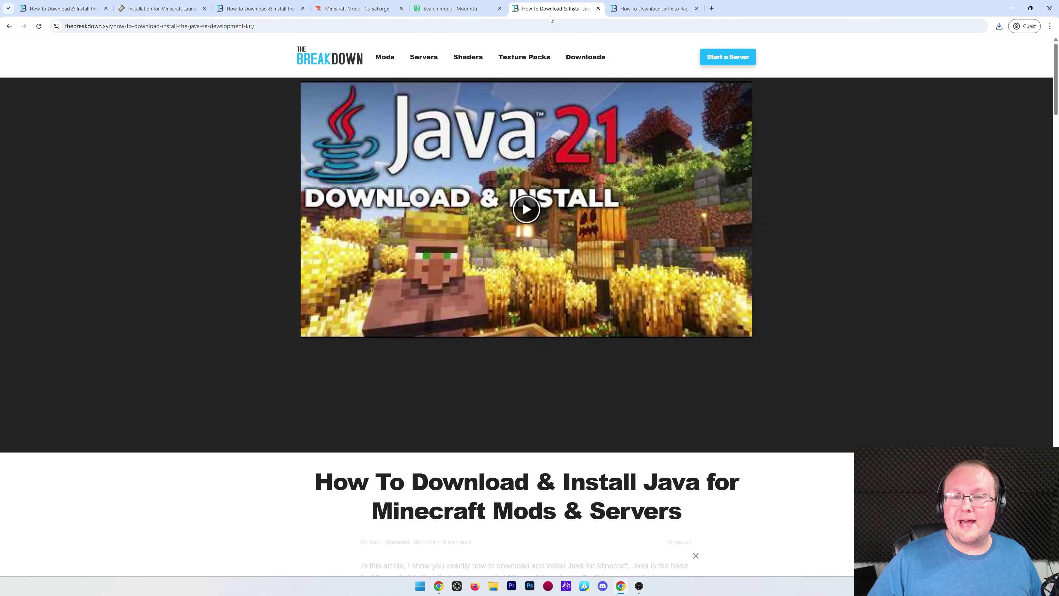
left_click(621, 585)
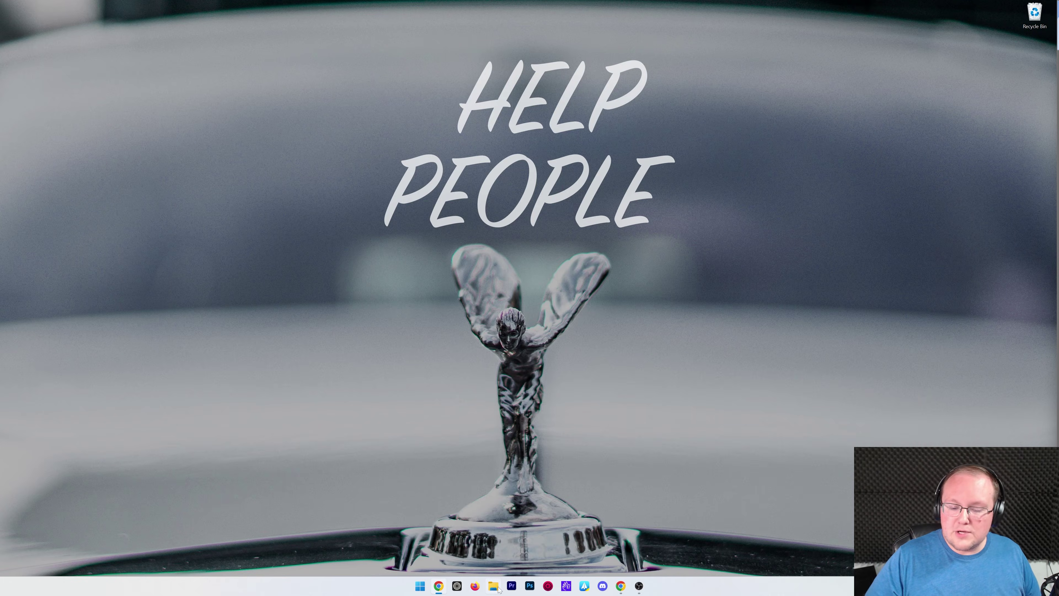
left_click(493, 585)
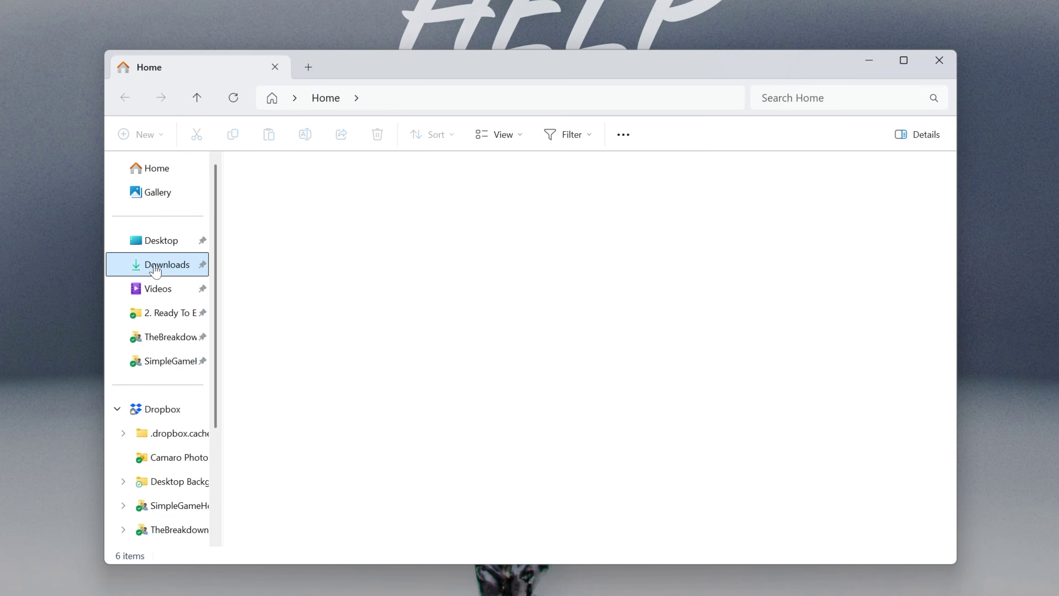
left_click(155, 267)
left_click(292, 211)
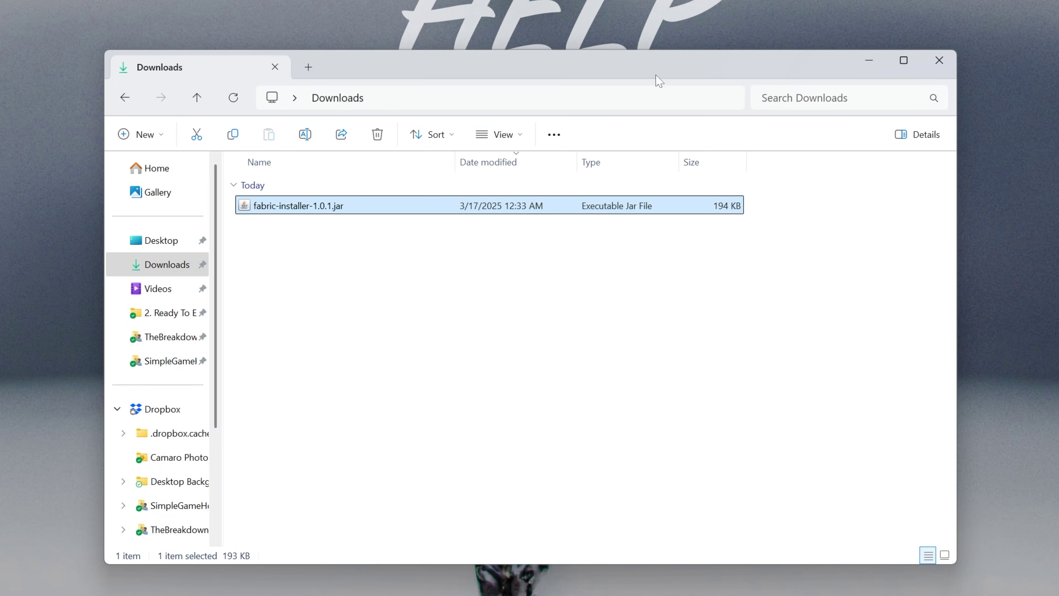
left_click_drag(298, 205, 267, 102)
left_click(938, 60)
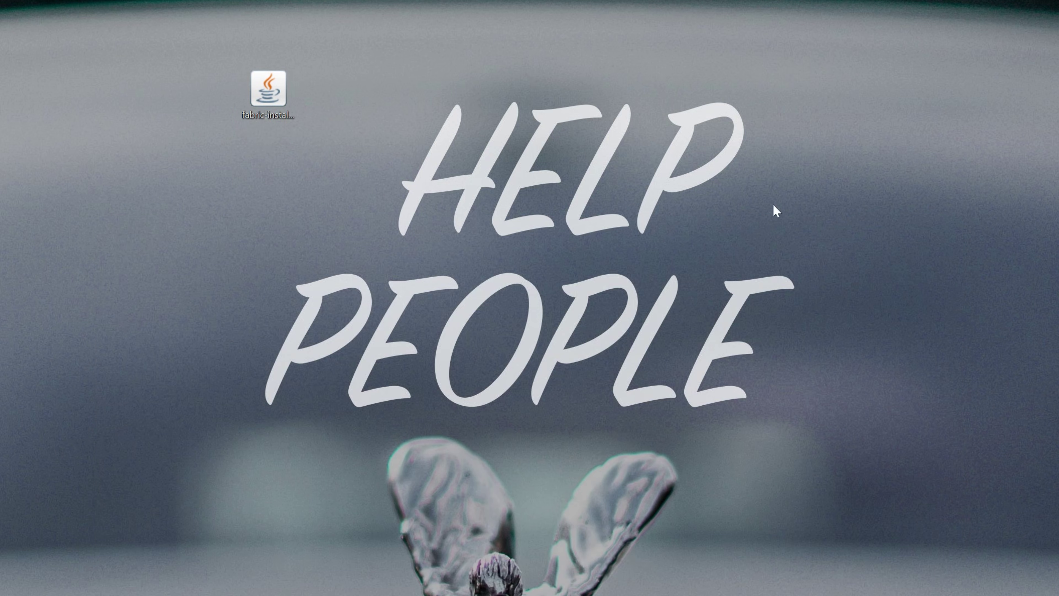
right_click(264, 104)
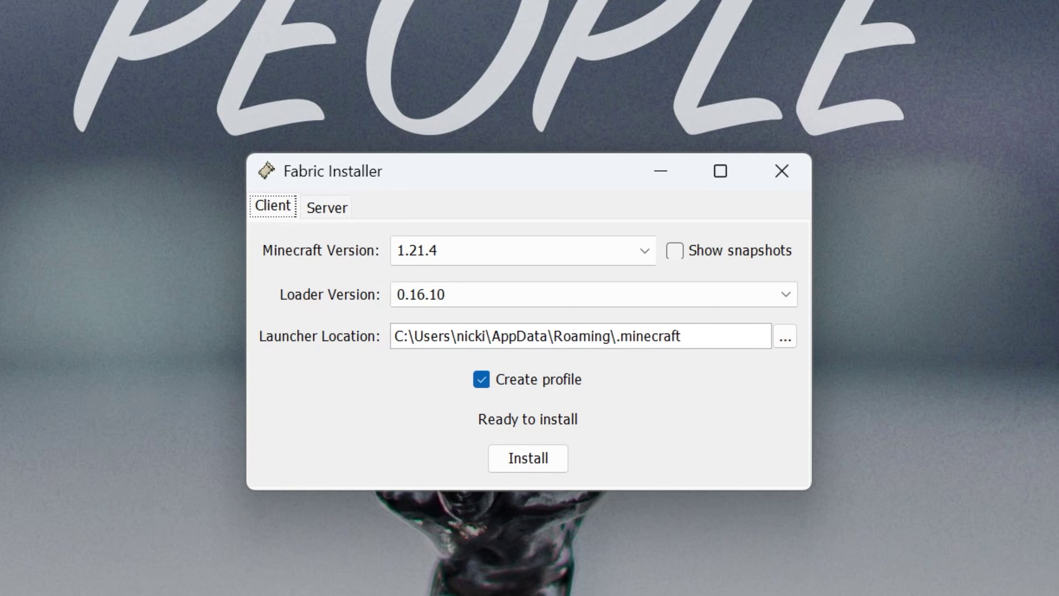
left_click(782, 171)
right_click(423, 59)
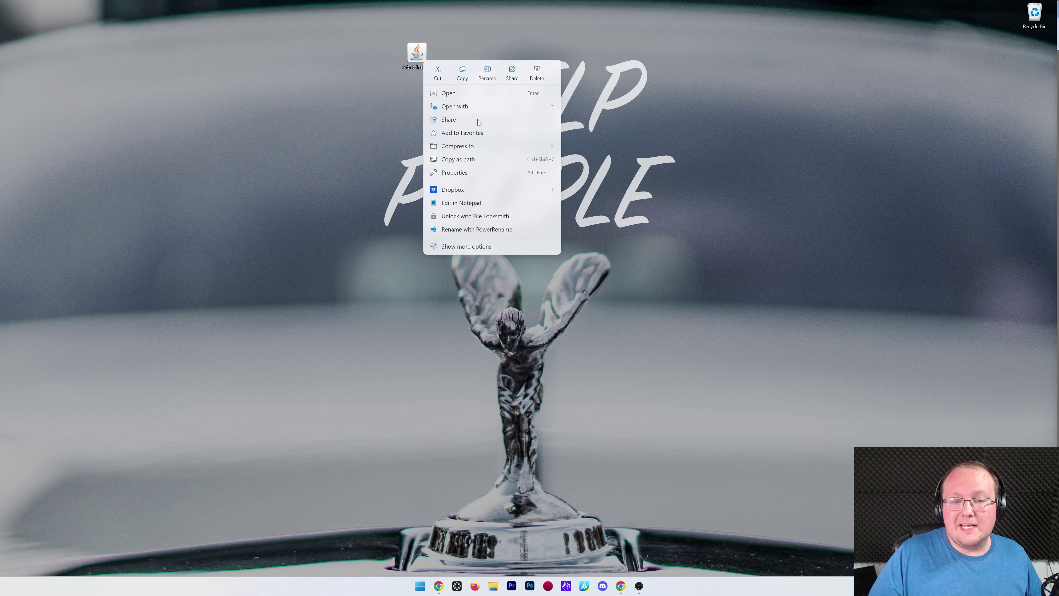
mouse_move(478, 105)
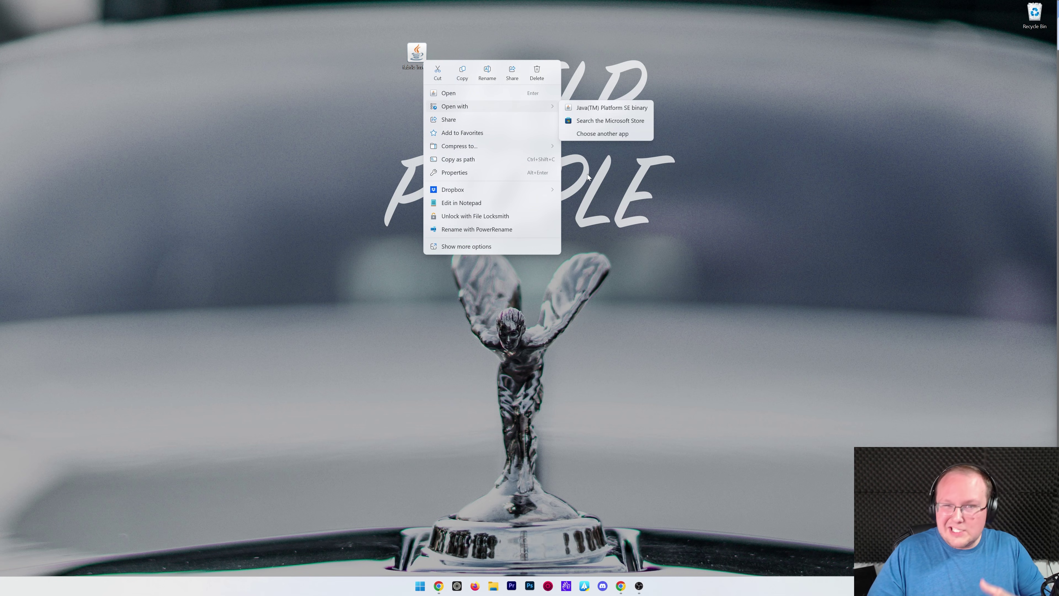
left_click(598, 180)
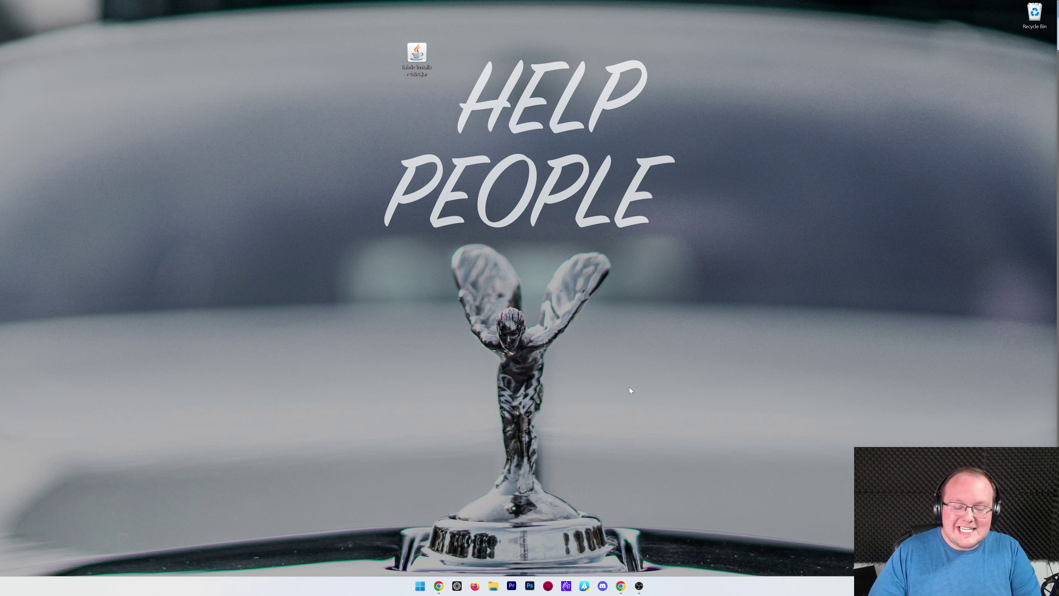
- Switch back to the browser and review the Java 21 download guide for Minecraft mods and servers
mouse_move(620, 585)
left_click(620, 540)
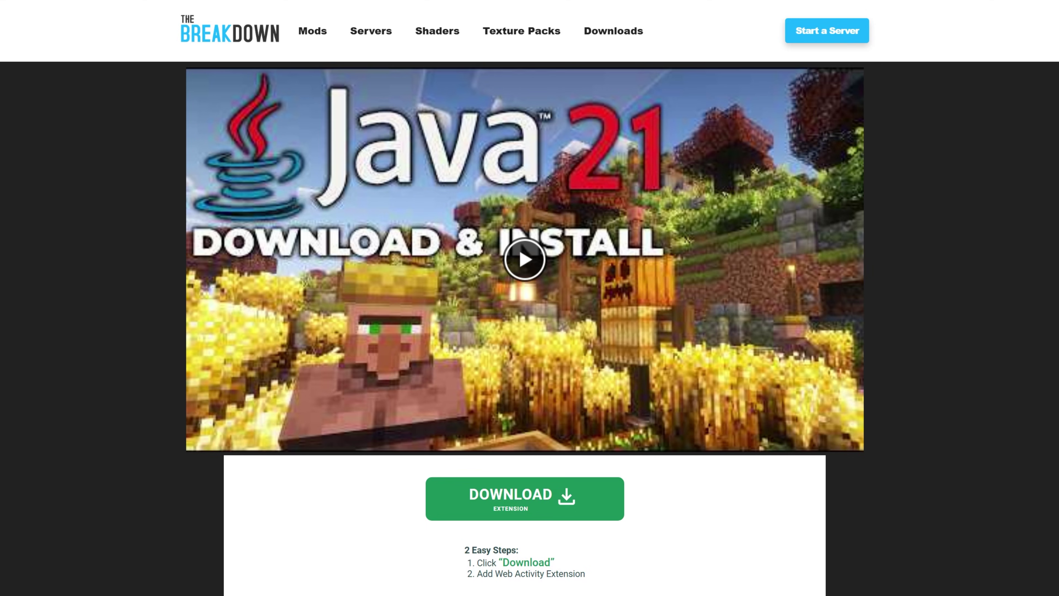
scroll(958, 376, "down", 10)
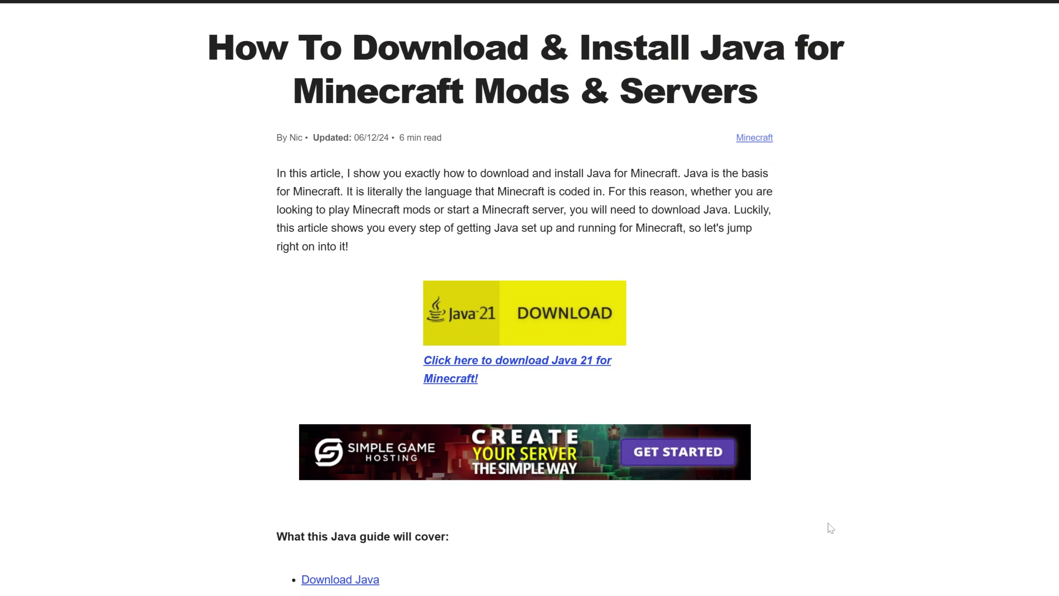
scroll(827, 525, "up", 10)
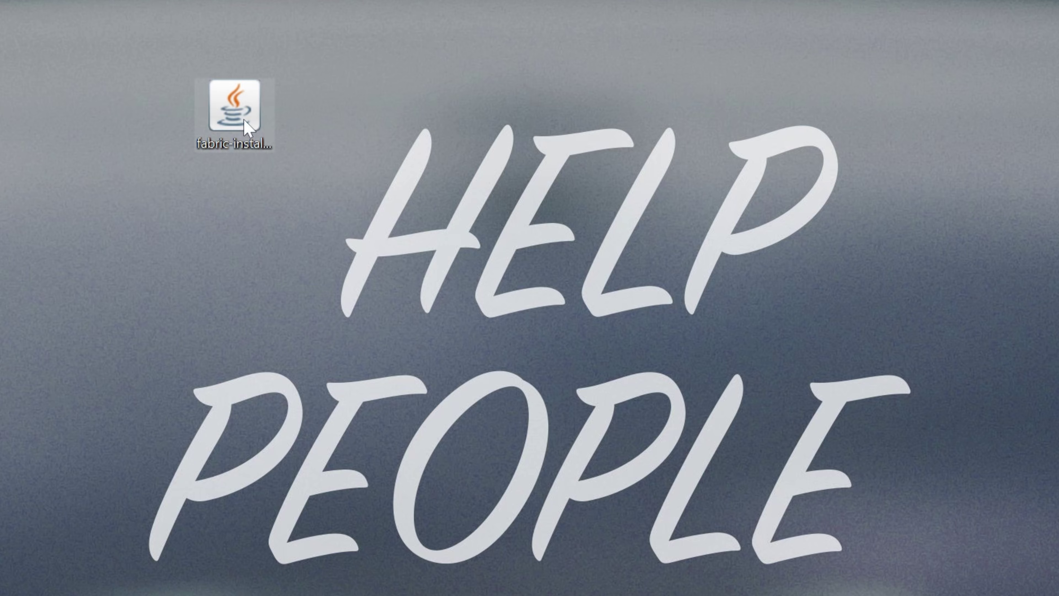
- Launch the Fabric installer from the desktop jar file and check the Minecraft version list, keeping 1.21.4
right_click(243, 118)
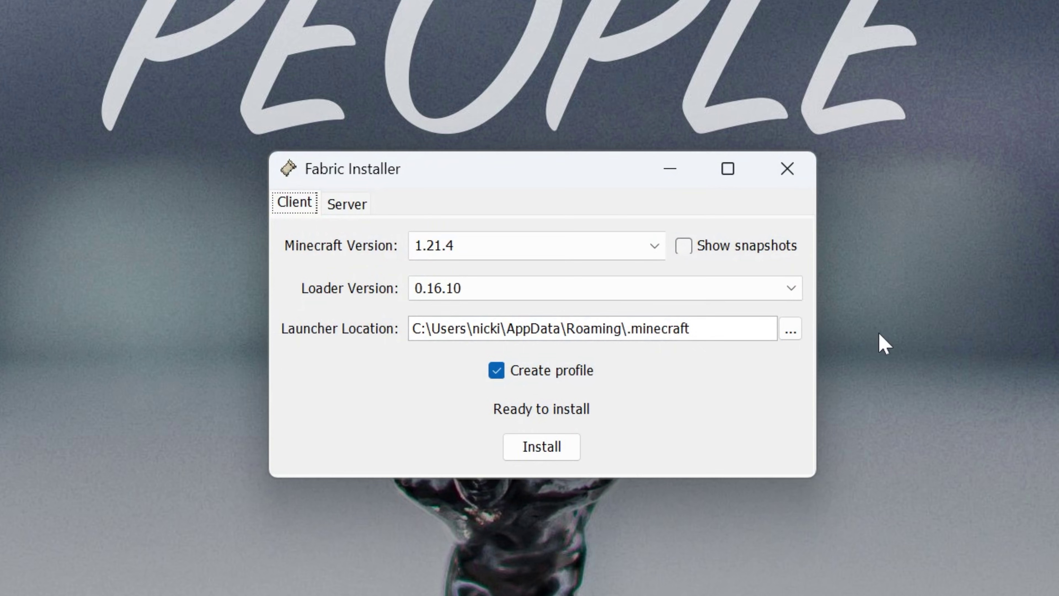
left_click(523, 236)
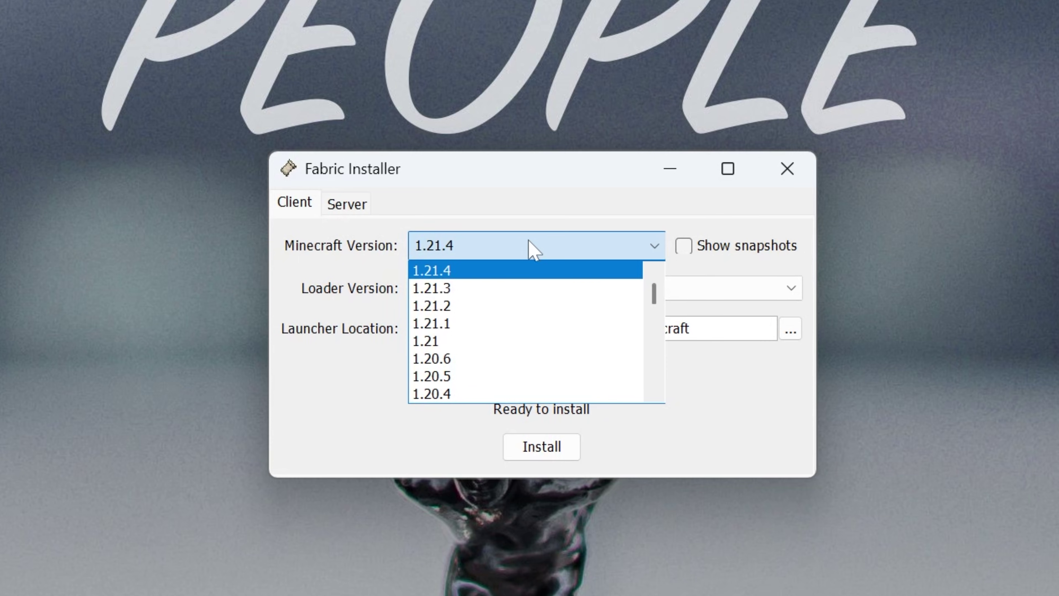
left_click(388, 390)
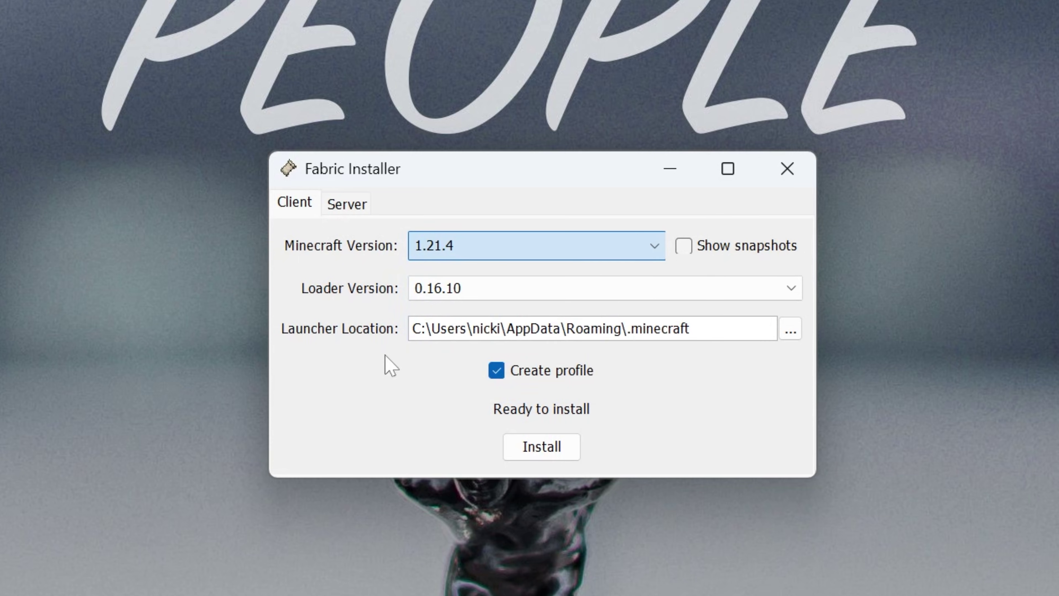
- Install Fabric Loader 0.16.10 for Minecraft 1.21.4 with a launcher profile, and move the installer jar to the Recycle Bin
left_click(547, 451)
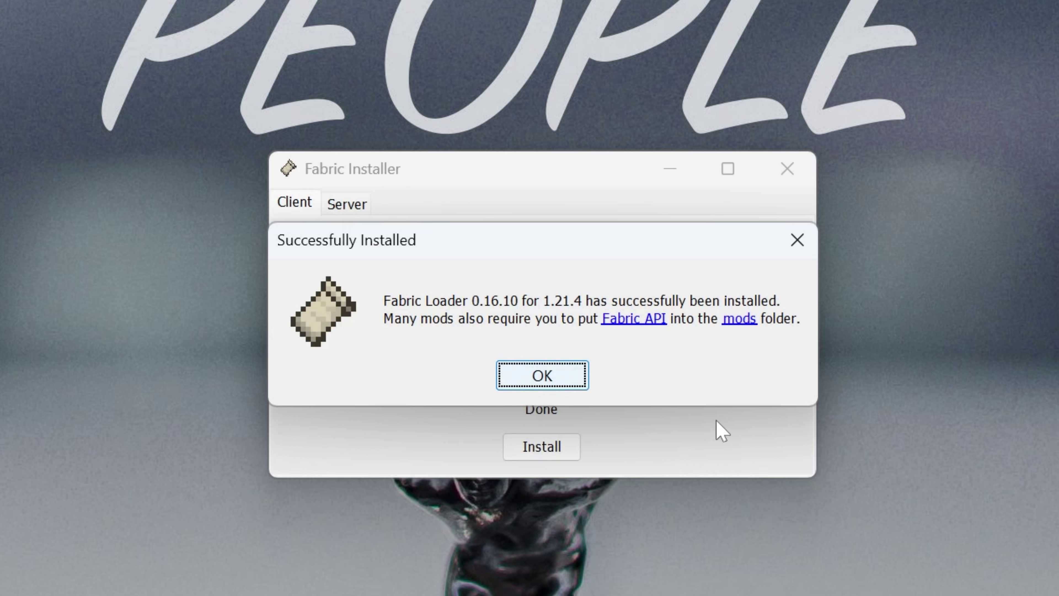
left_click(512, 383)
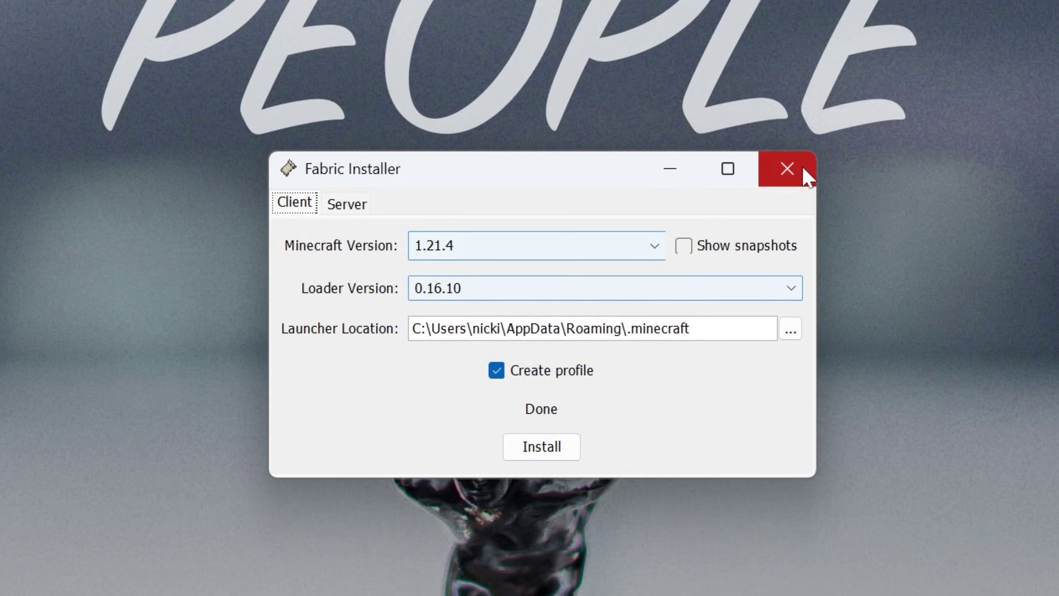
left_click_drag(417, 52, 1020, 25)
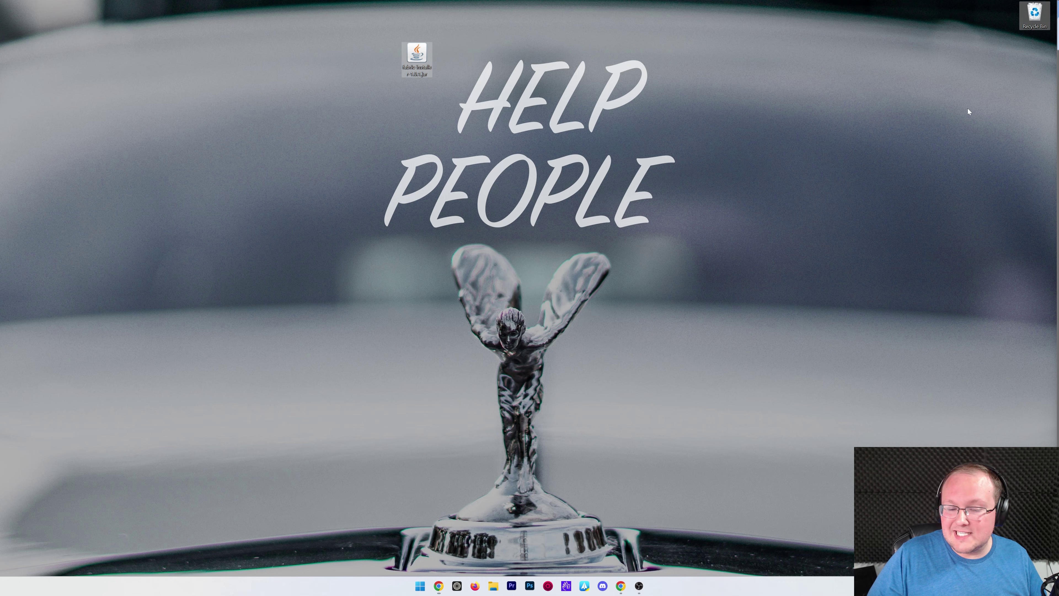
- Open the Java Edition installations in the Minecraft Launcher and toggle the modded versions filter off and back on
left_click(422, 585)
left_click(636, 391)
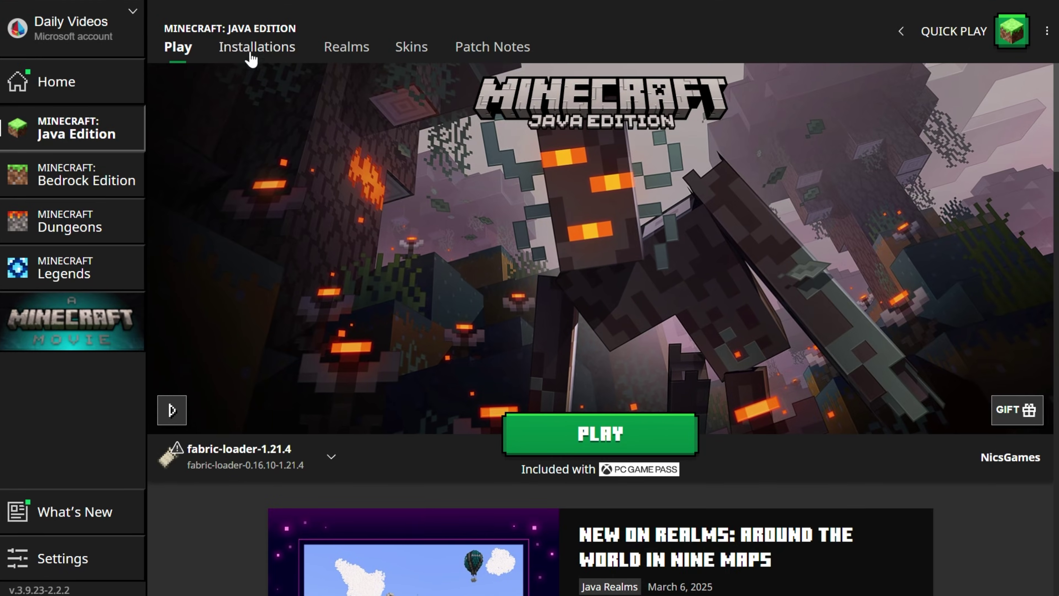
left_click(251, 49)
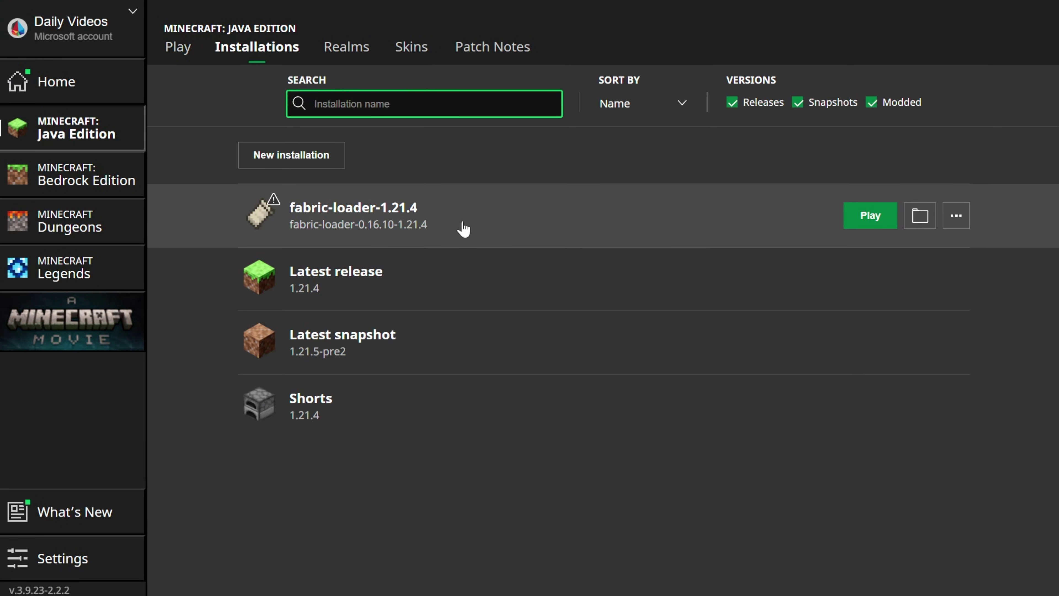
left_click(875, 109)
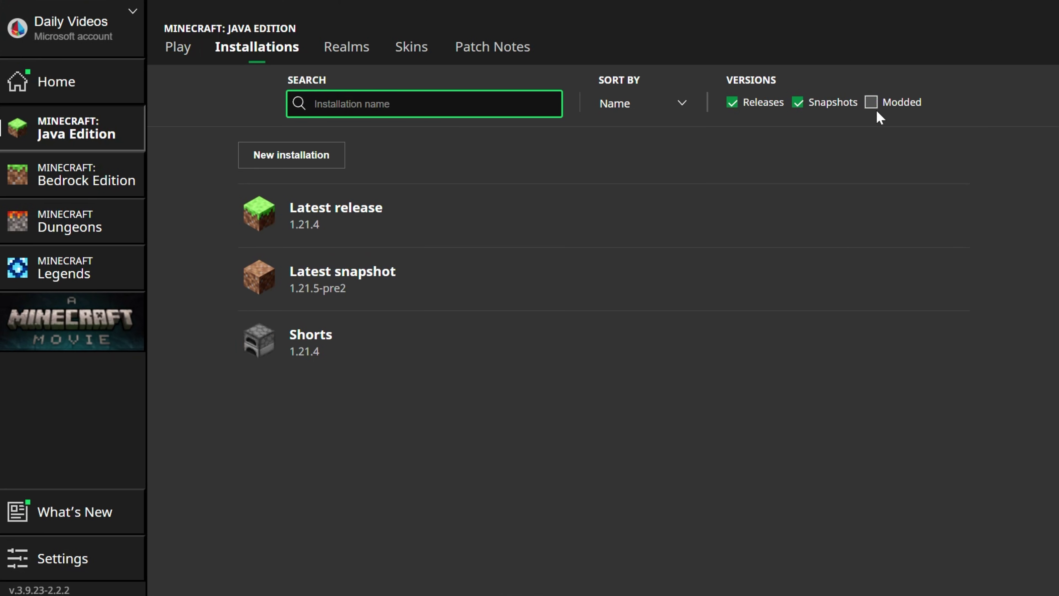
left_click(912, 109)
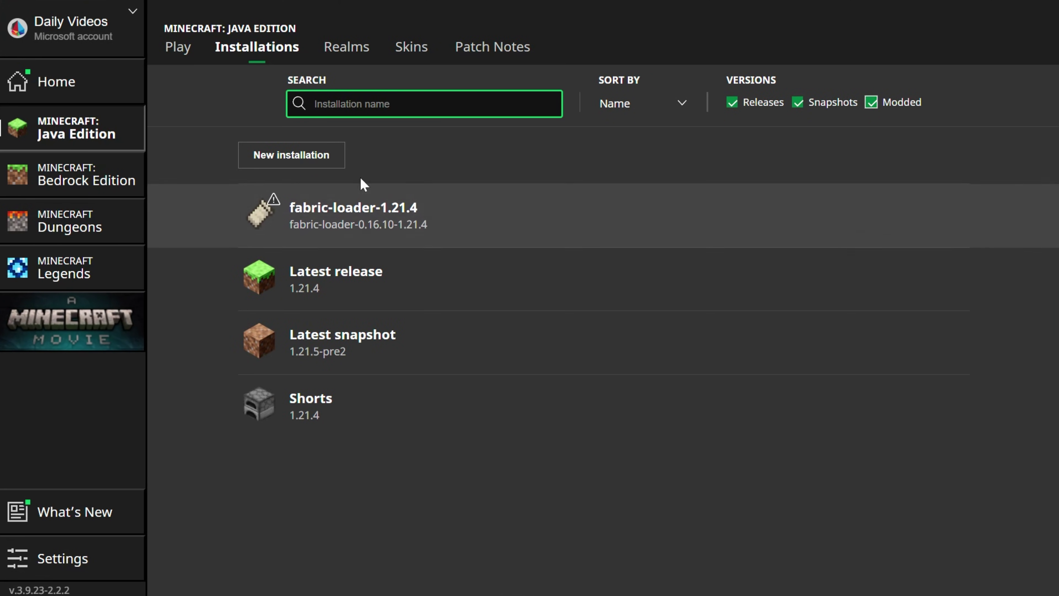
- Start a new installation named SimpleGameHosting.com using the version release fabric-loader-0.16.10-1.21.4
left_click(325, 161)
left_click(417, 163)
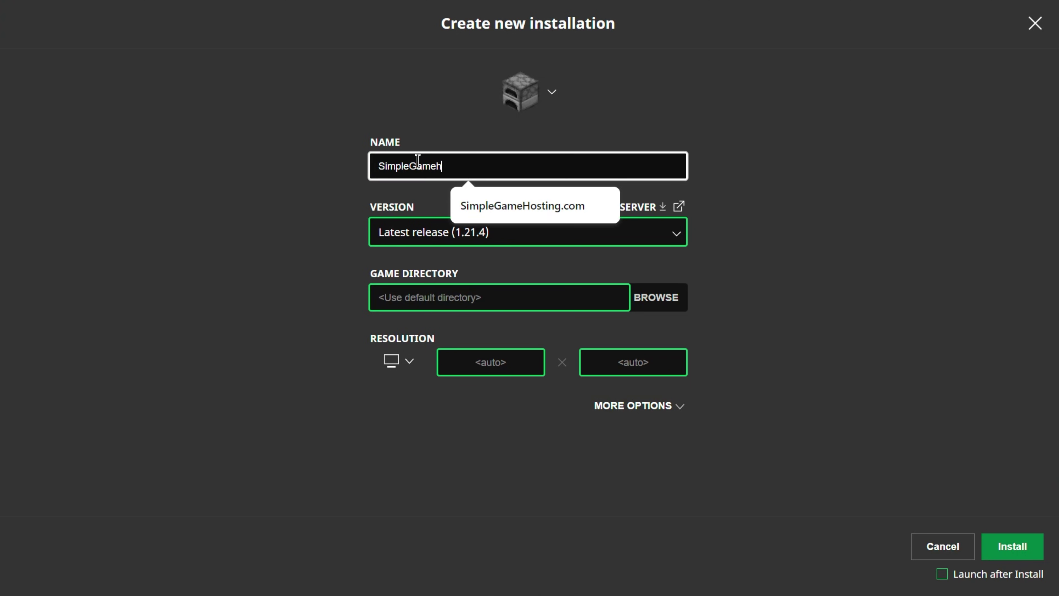
type("SimpleGameHosting.cokm")
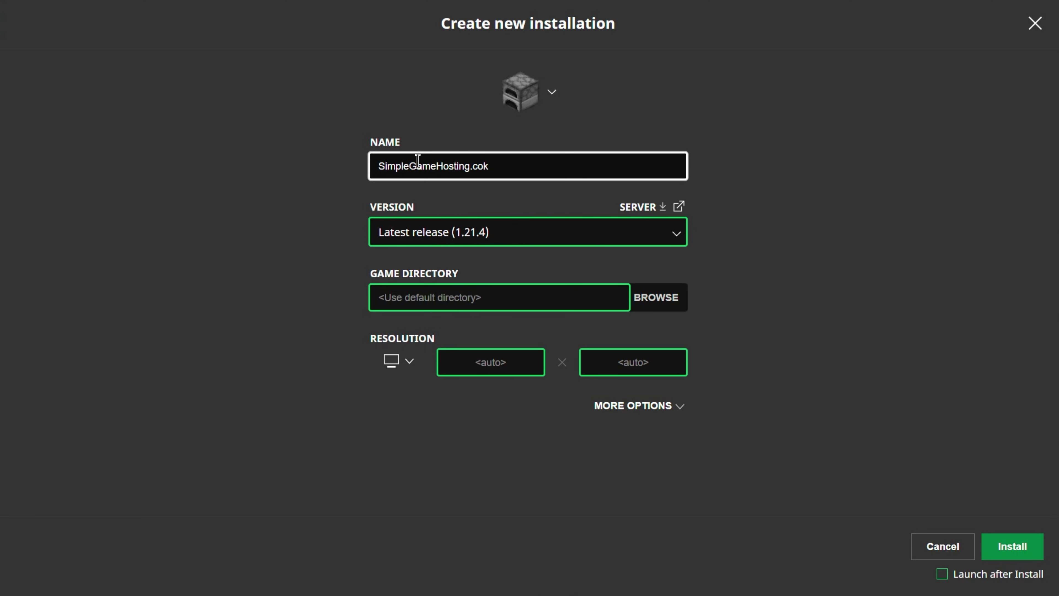
key("BackSpace")
type("m")
left_click(554, 232)
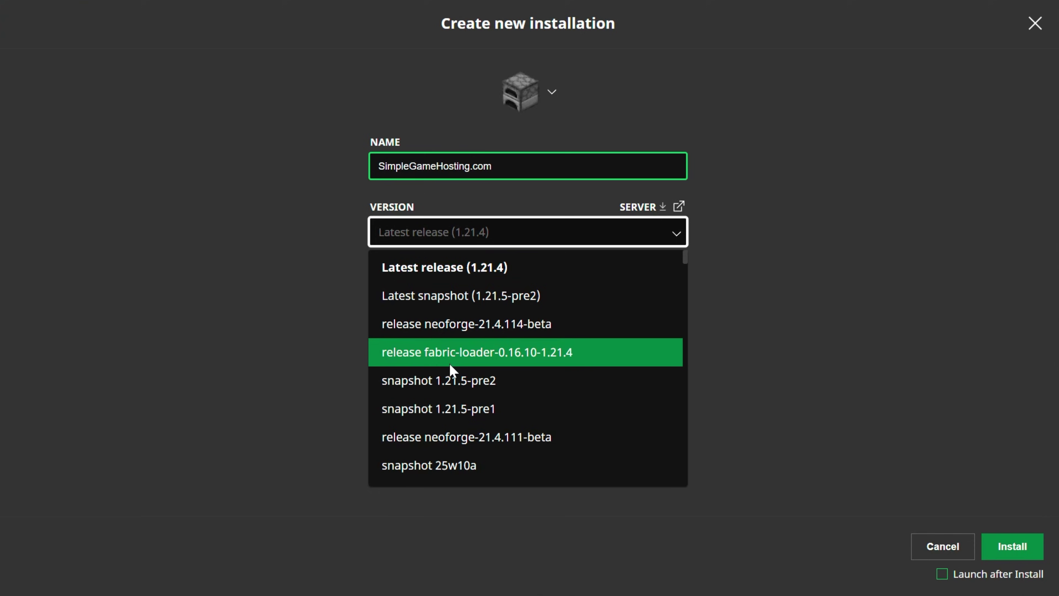
left_click(548, 358)
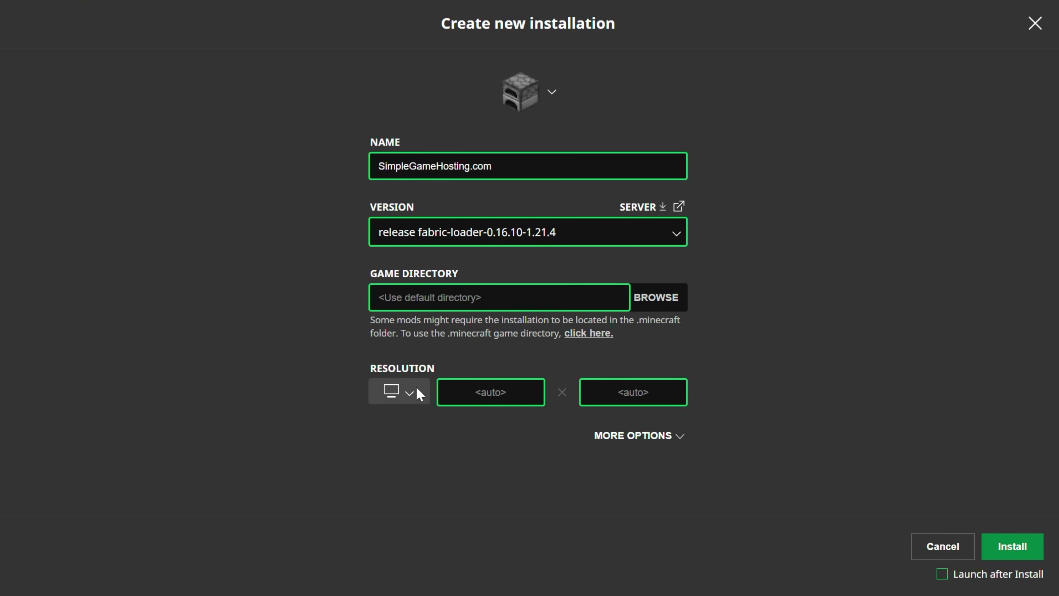
- Set the installation's resolution to 2560 × 1440 and create it, cancelling the modded game launch
left_click(418, 394)
left_click(415, 355)
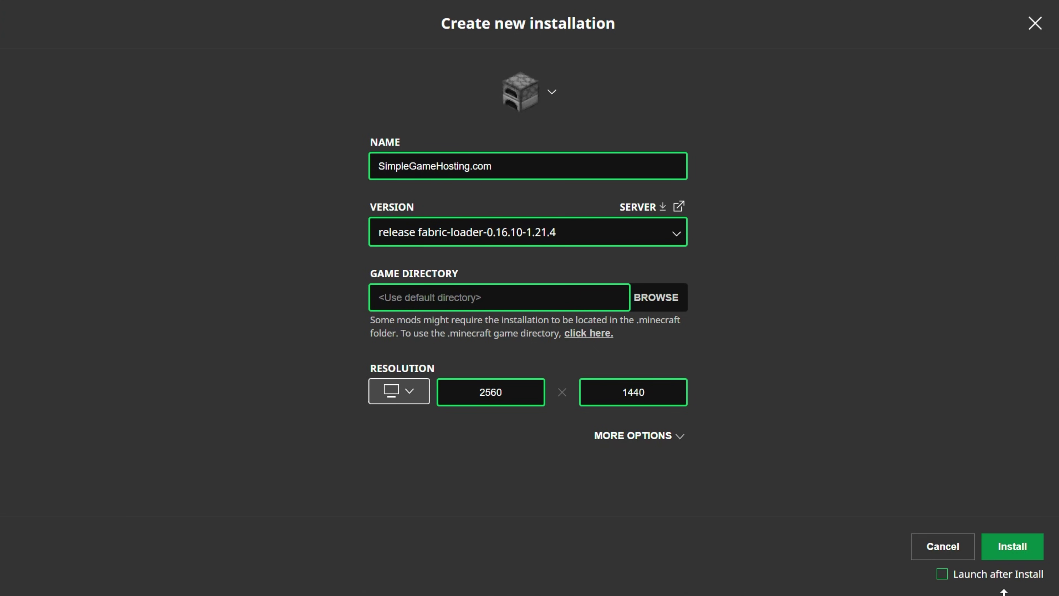
left_click(1000, 554)
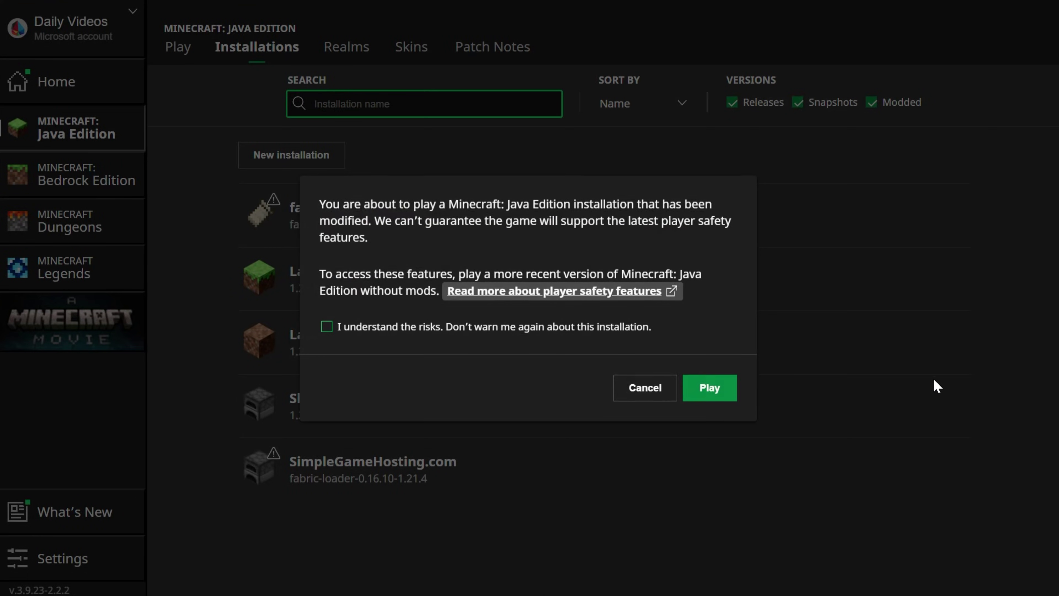
left_click(651, 389)
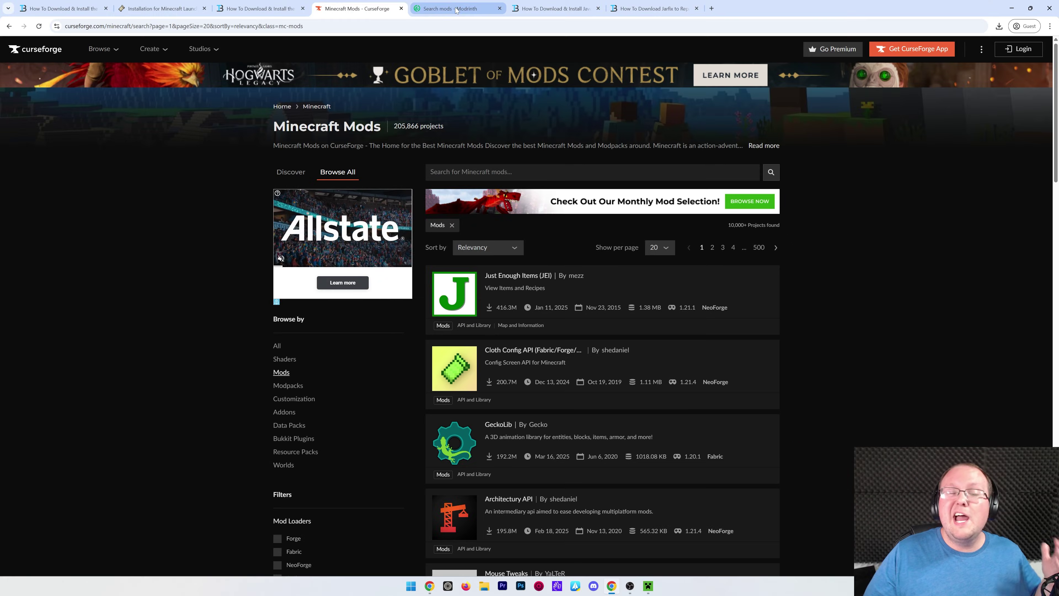
- Look at the Modrinth mod list in the browser, and filter the CurseForge Minecraft mods by Fabric and game version 1.21.4
left_click(456, 9)
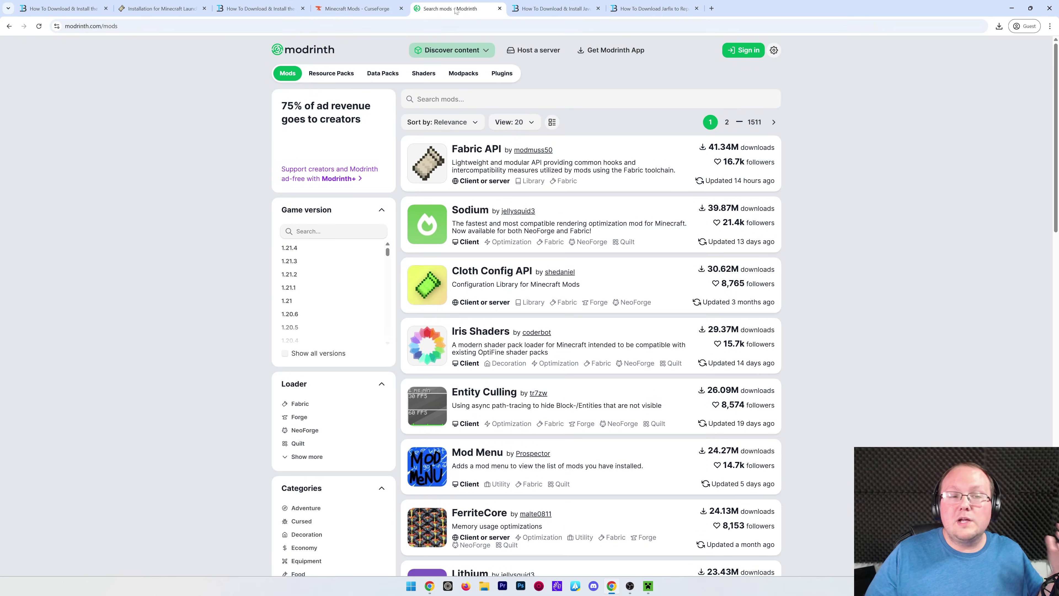
left_click(356, 8)
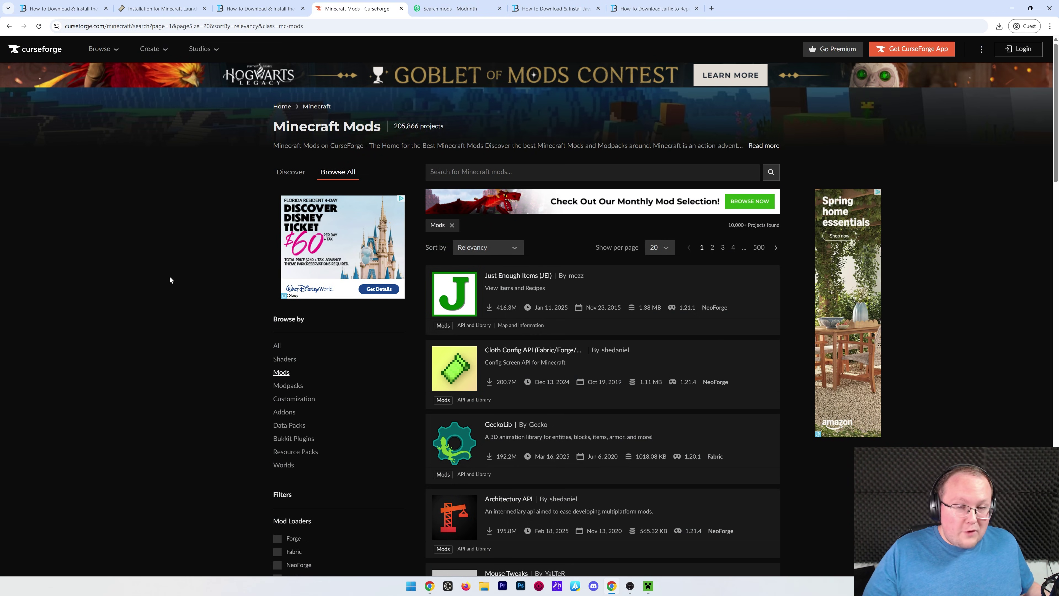
scroll(335, 297, "down", 7)
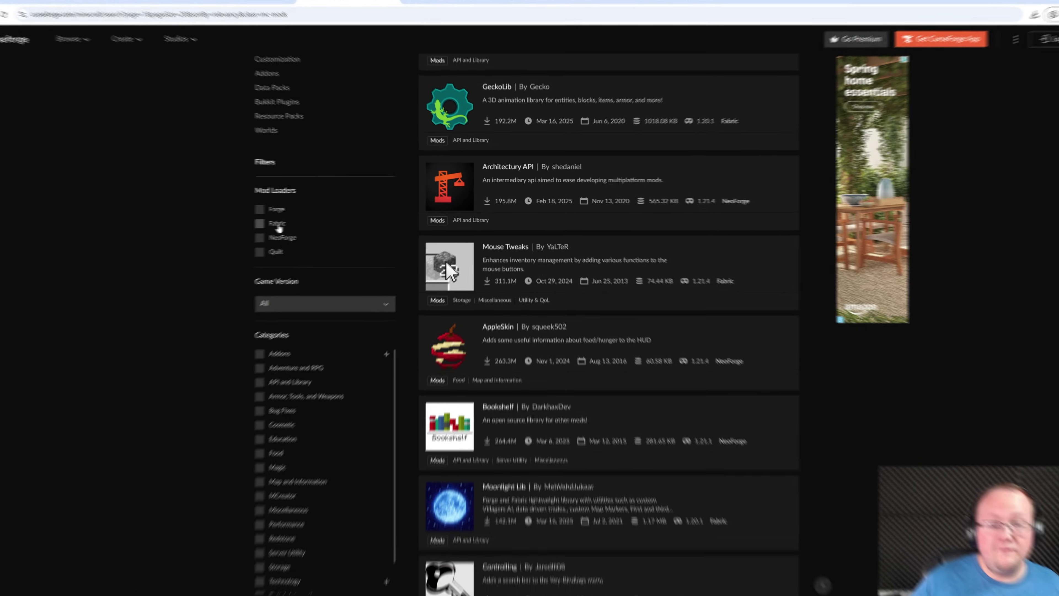
left_click(294, 271)
left_click(205, 368)
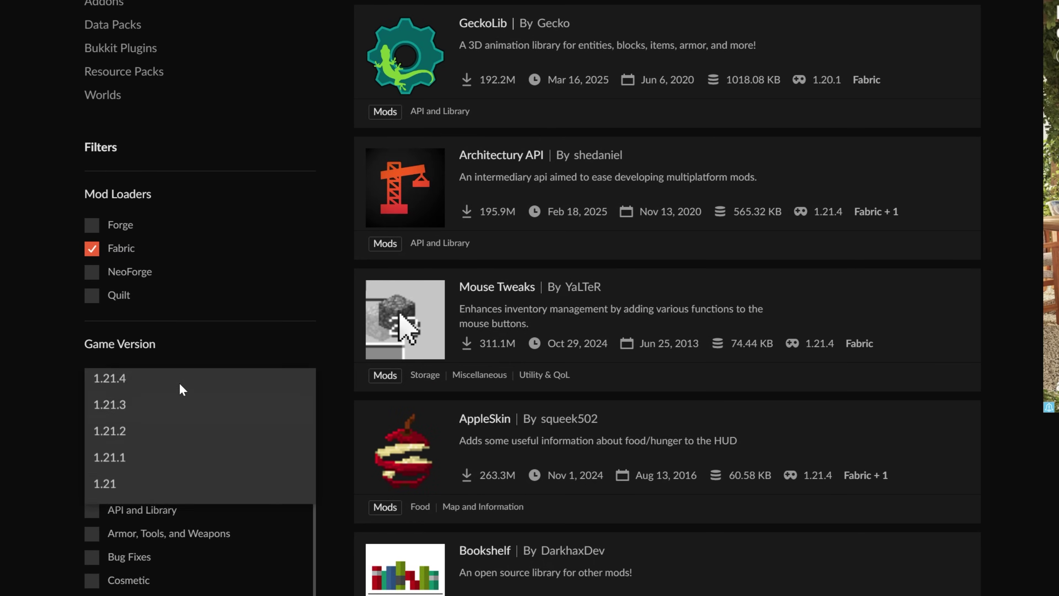
left_click(200, 389)
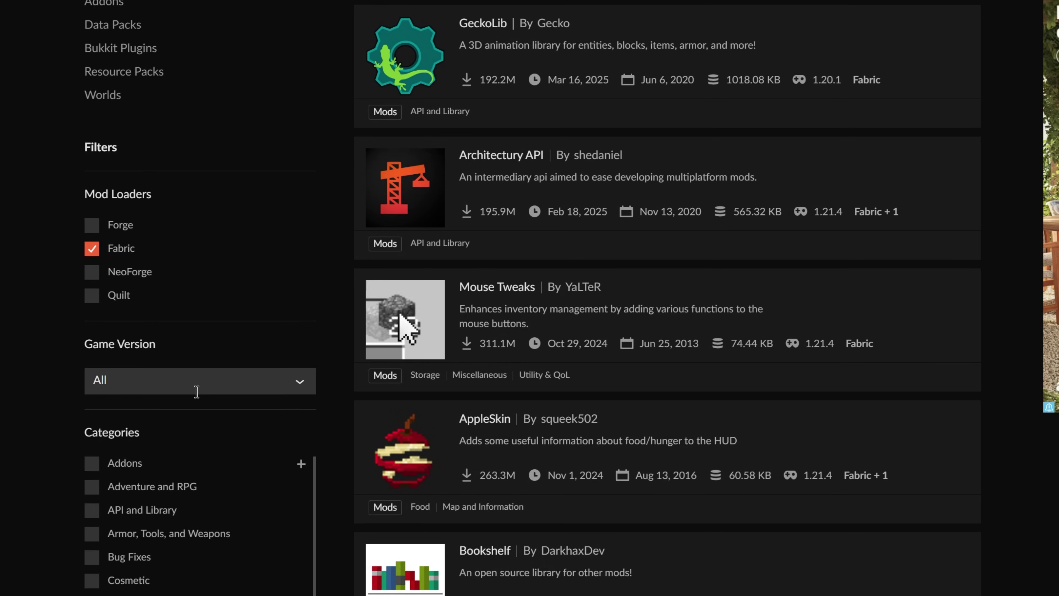
left_click(198, 388)
left_click(184, 418)
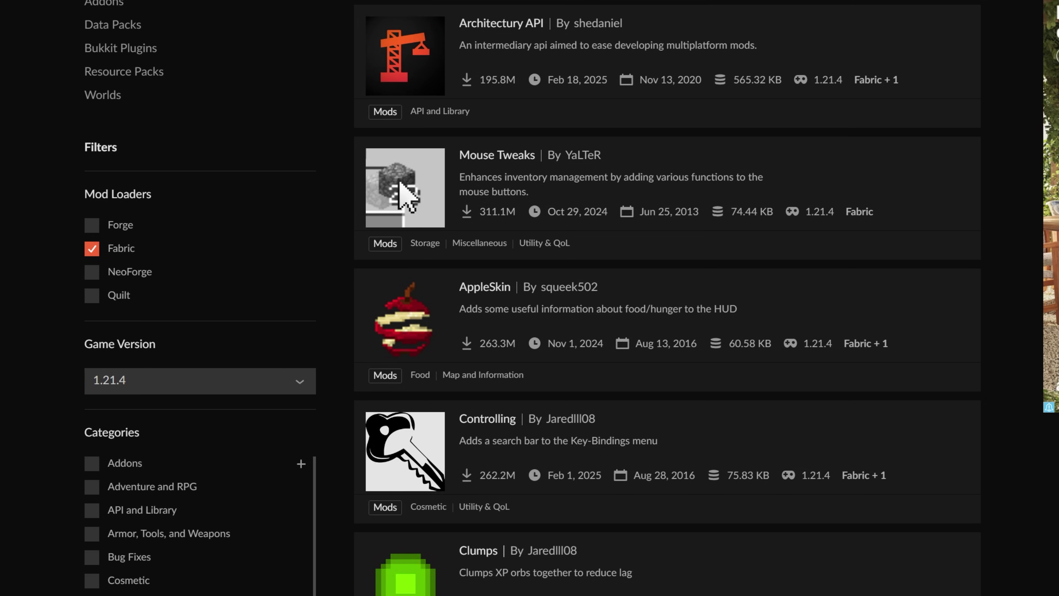
- Filter the Waystones mod's files by game version 1.21.4 and Fabric, and open the details of waystones-fabric-1.21.4-21.4.9.jar
scroll(616, 342, "down", 15)
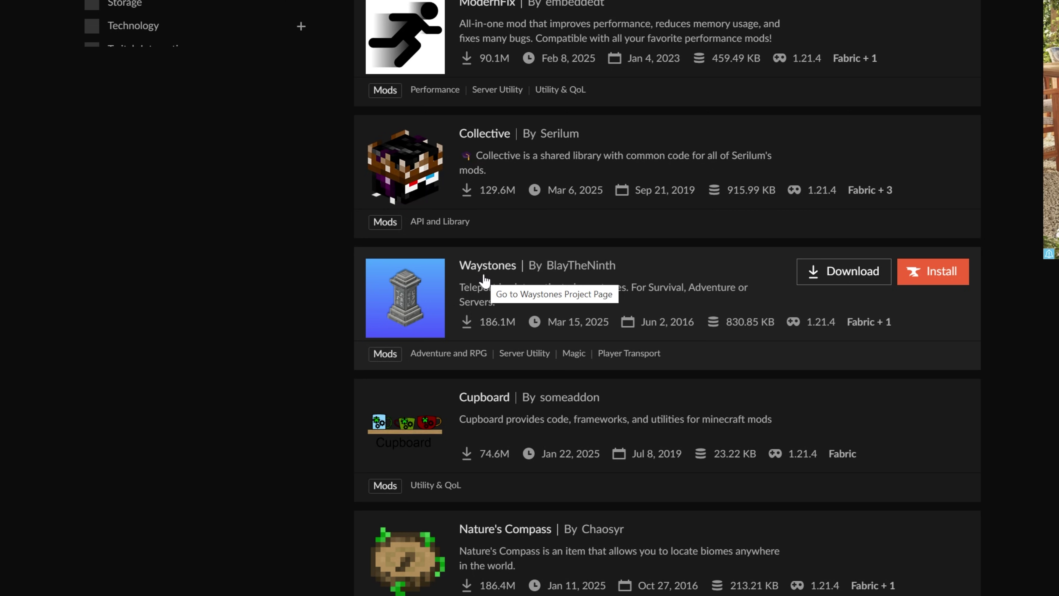
left_click(446, 256)
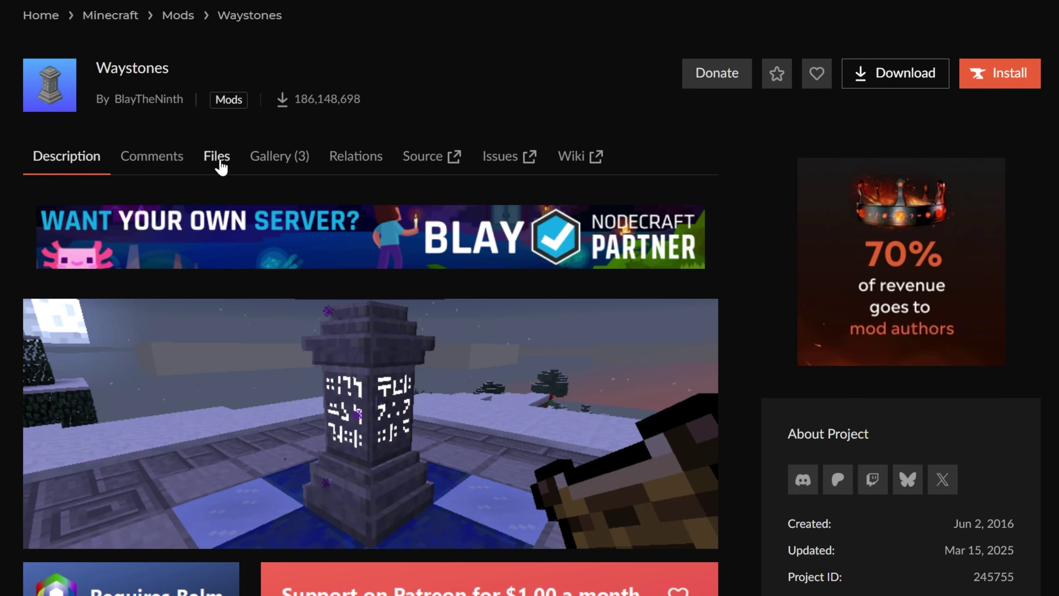
left_click(221, 165)
left_click(192, 217)
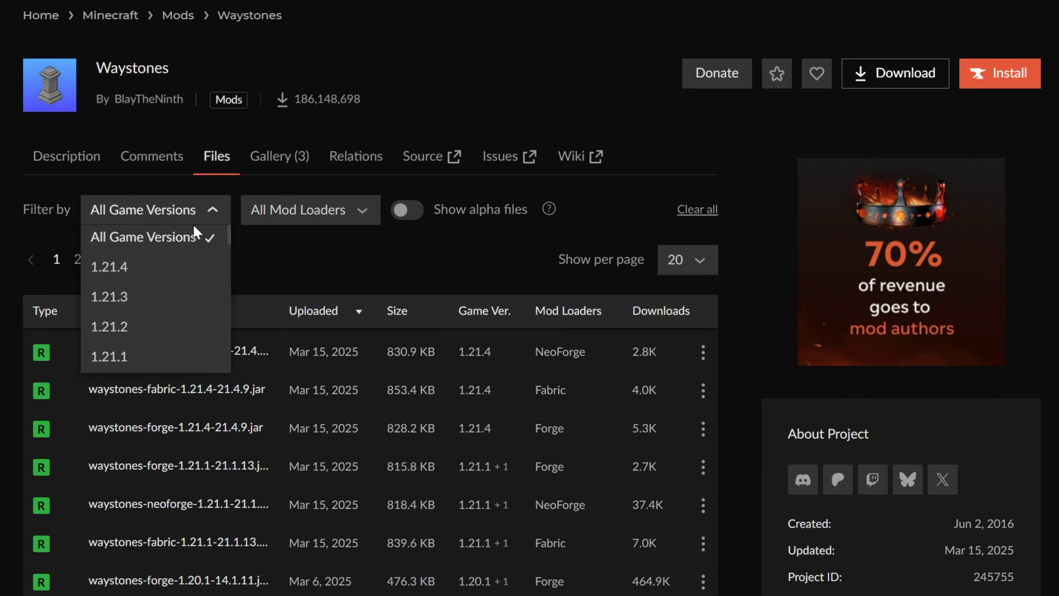
left_click(163, 262)
left_click(276, 219)
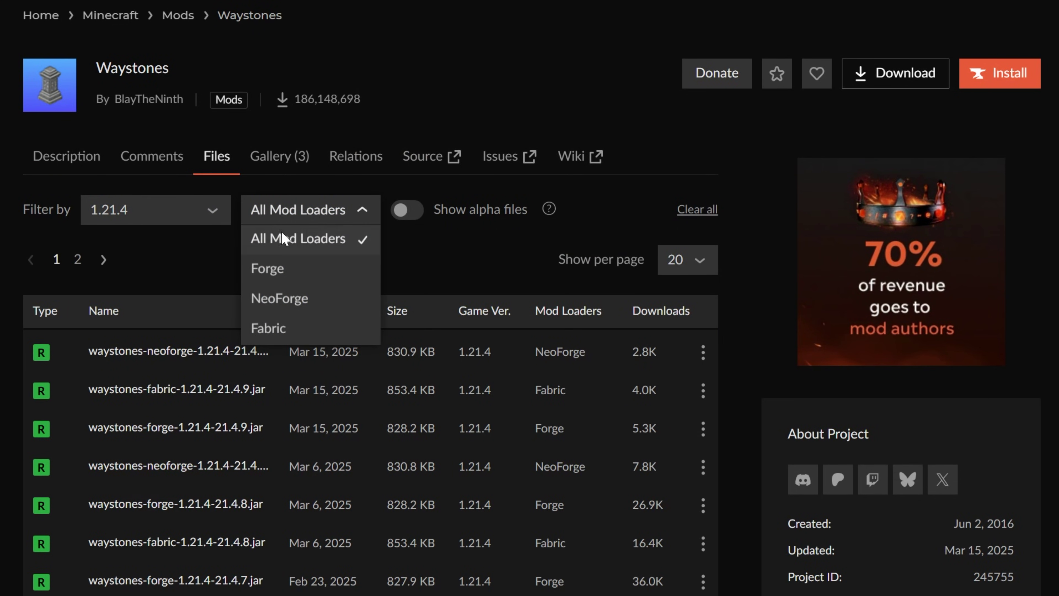
left_click(313, 333)
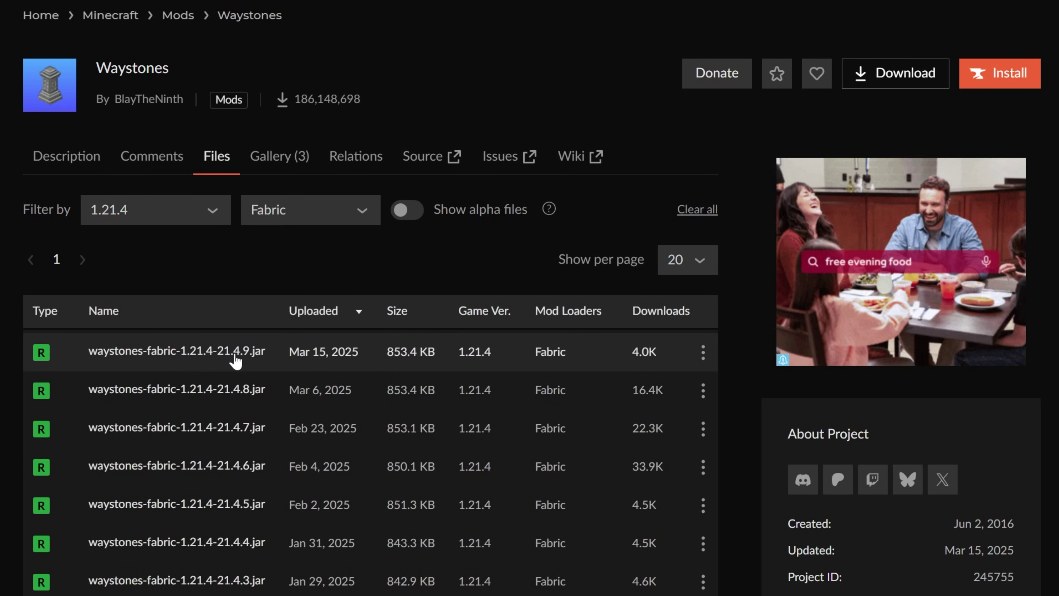
left_click(209, 350)
- Check the Waystones file's related projects and open the Fabric API and Balm (Fabric Edition) dependencies in new tabs
scroll(267, 479, "down", 4)
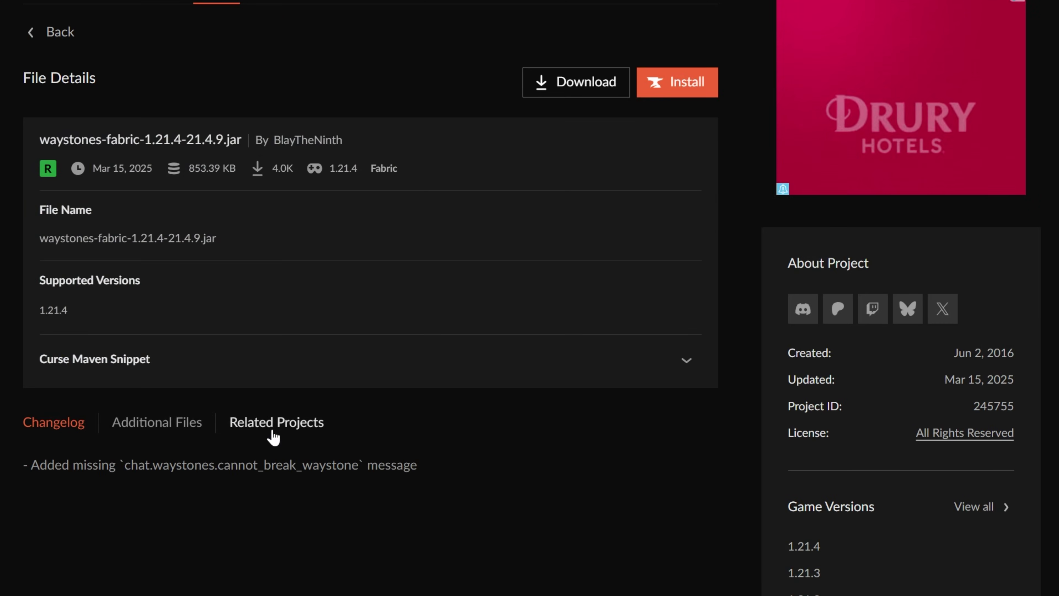
left_click(275, 421)
scroll(559, 394, "down", 6)
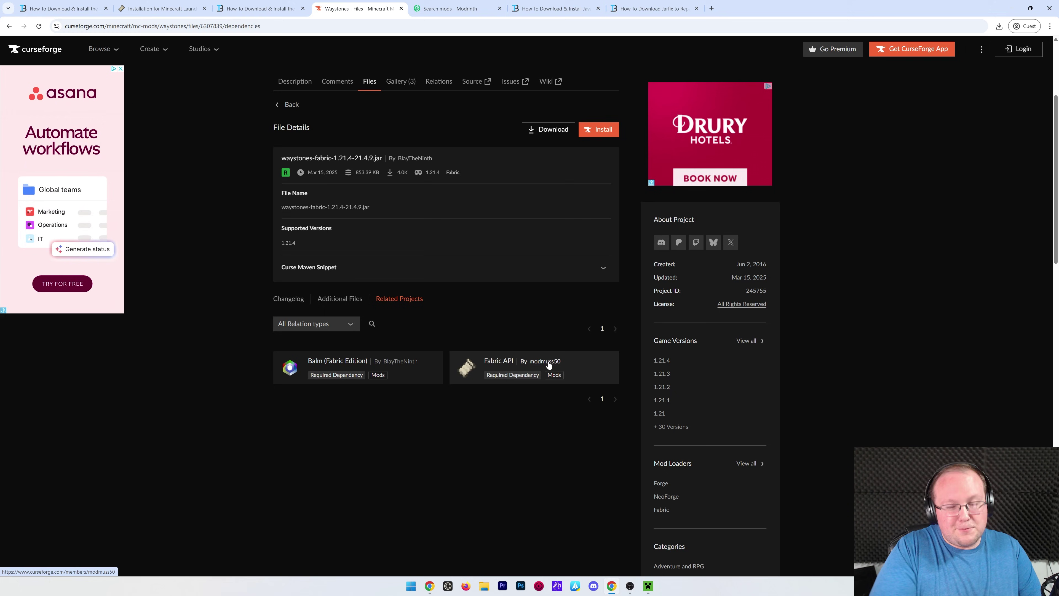
middle_click(503, 362)
middle_click(346, 366)
- Download waystones-fabric-1.21.4-21.4.9.jar and save it in the Downloads folder
scroll(447, 255, "up", 4)
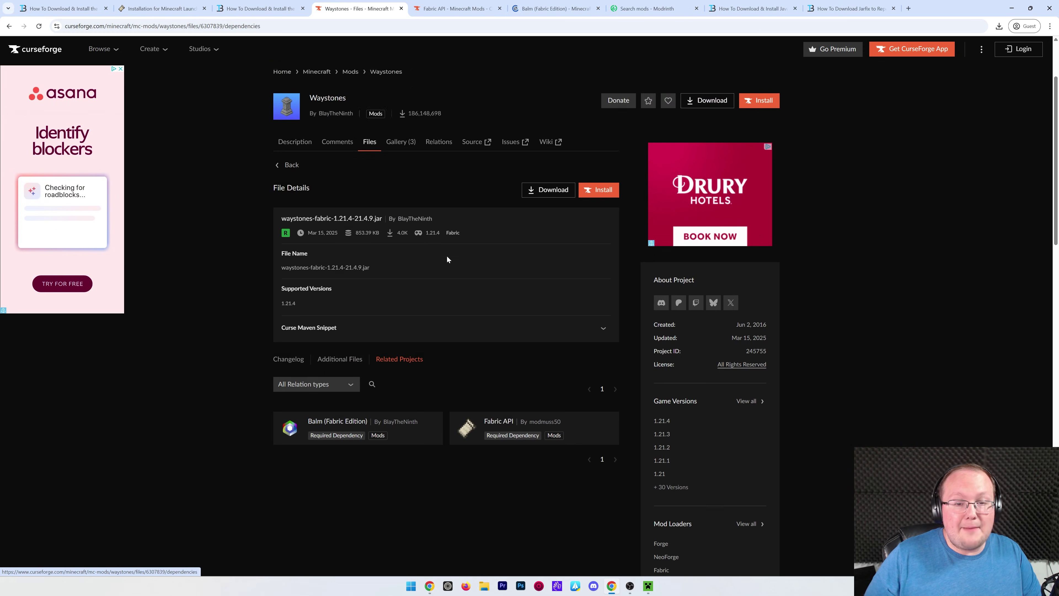
left_click(548, 295)
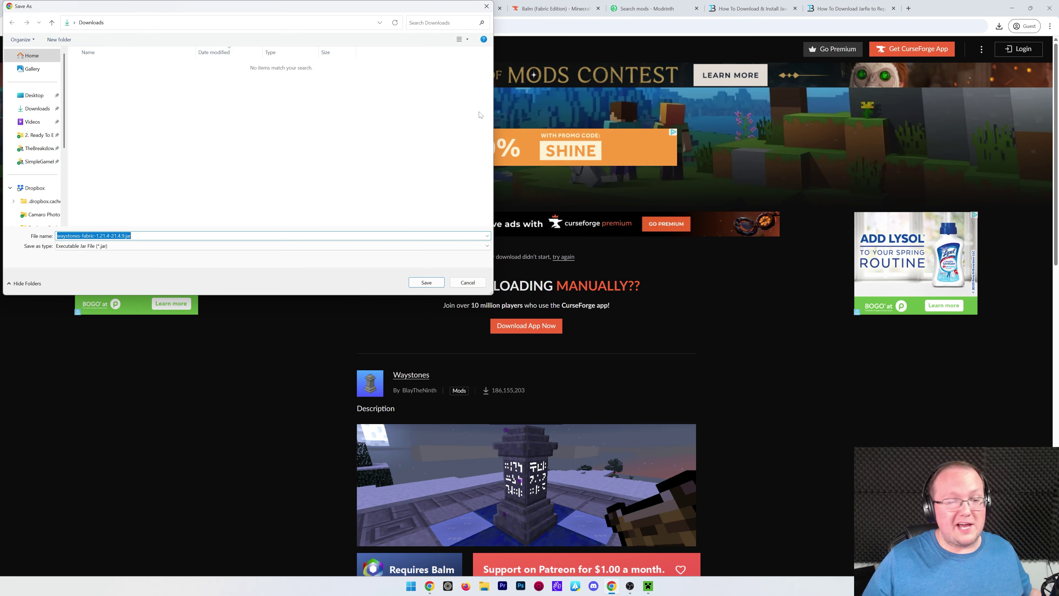
left_click(426, 283)
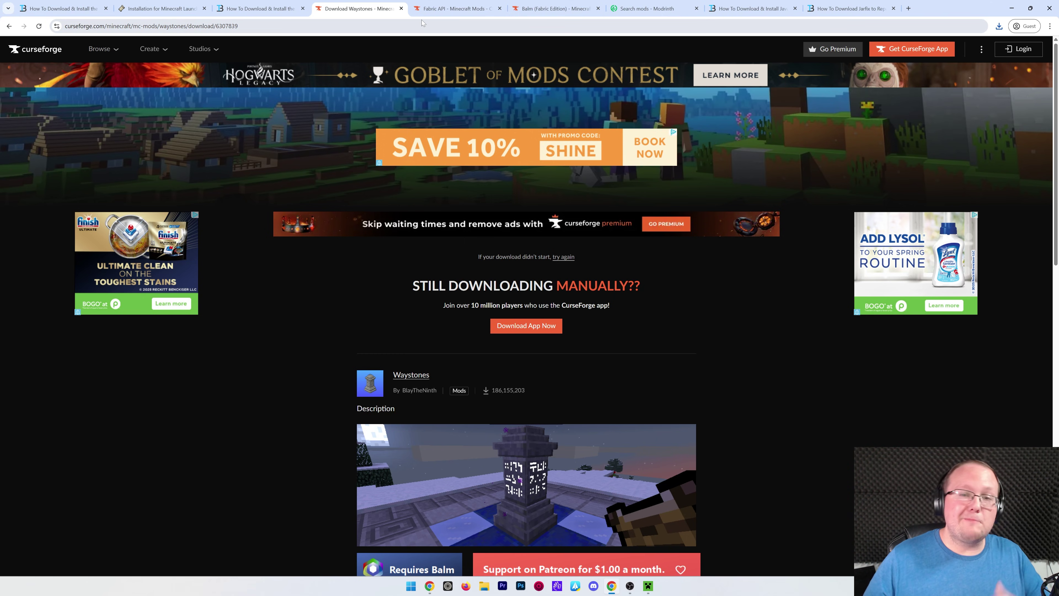
- Download the 1.21.4 release file of Fabric API 0.119.0 from its CurseForge file list and save it
left_click(446, 9)
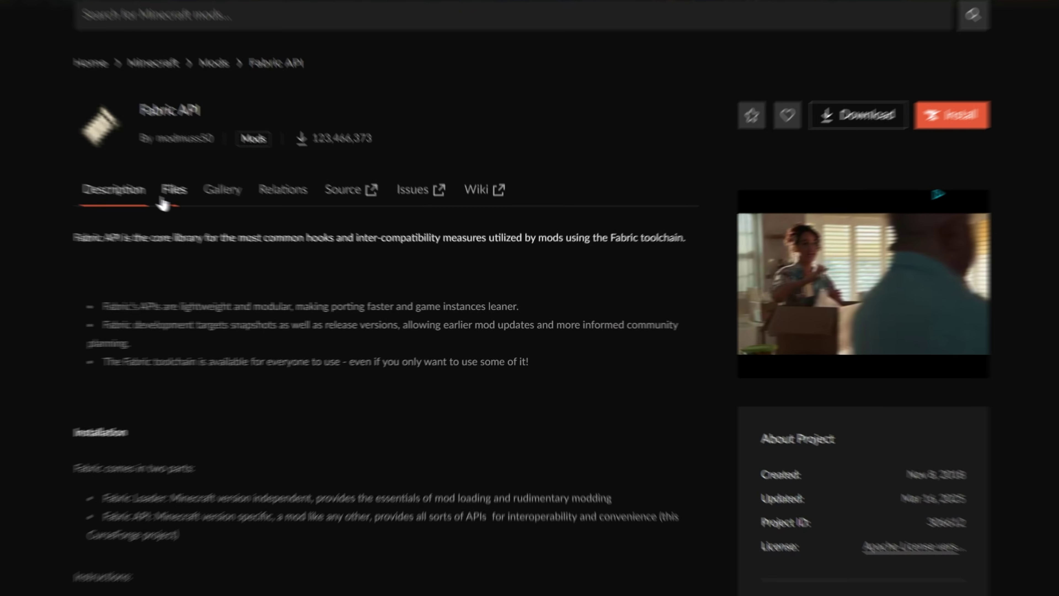
left_click(328, 246)
scroll(477, 200, "down", 3)
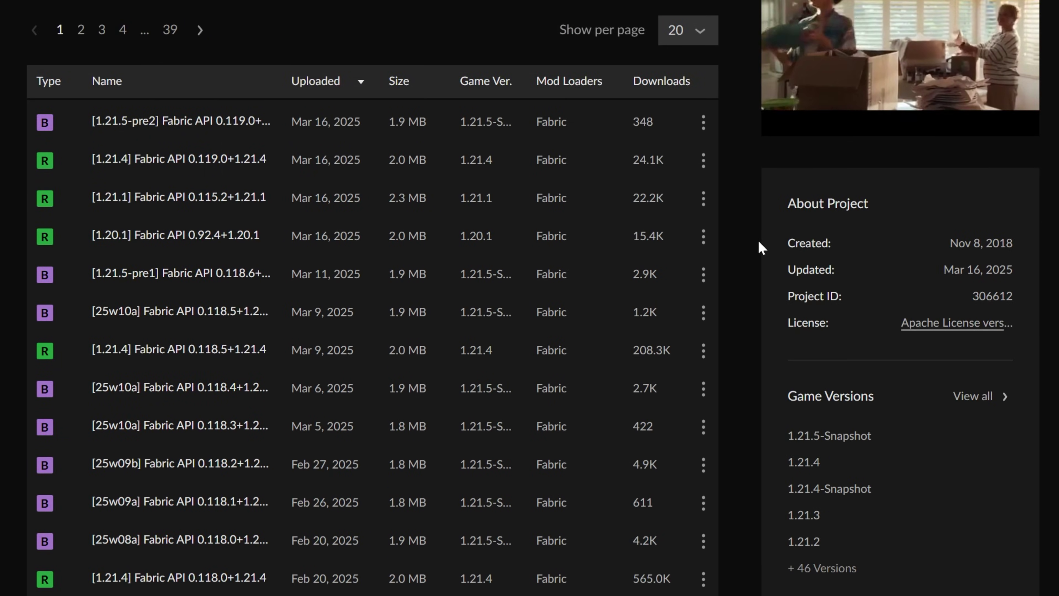
left_click(703, 160)
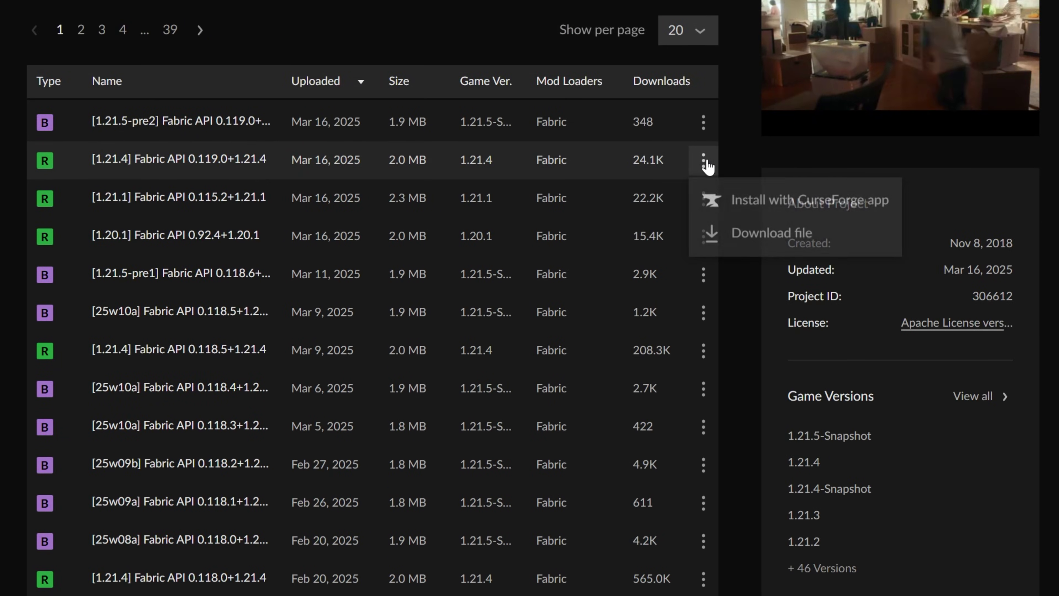
left_click(715, 235)
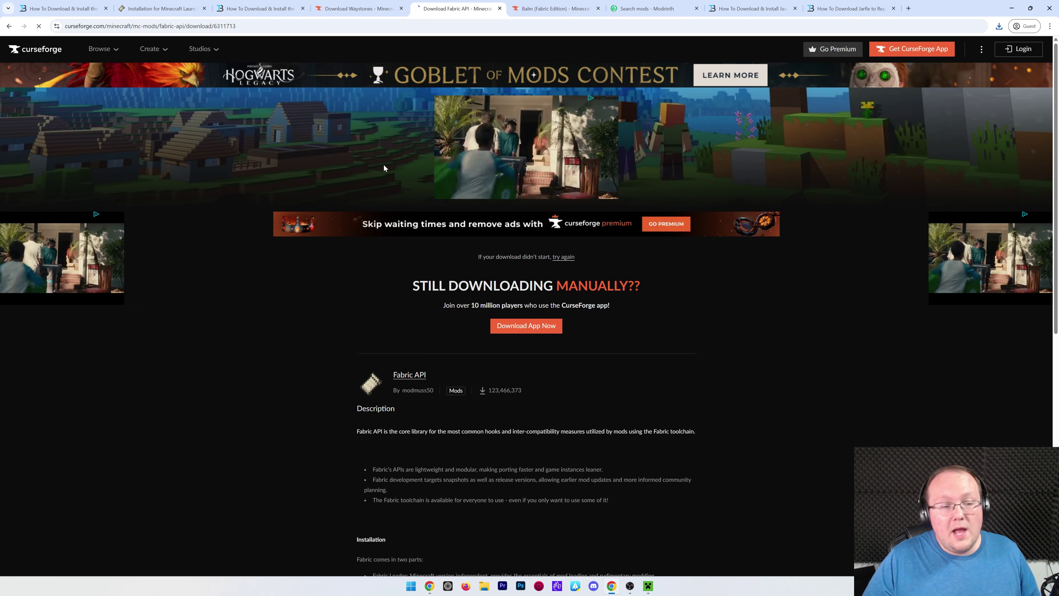
left_click(410, 285)
- Filter the files of Balm (Fabric Edition) by game version 1.21.4 and the Fabric mod loader
left_click(555, 9)
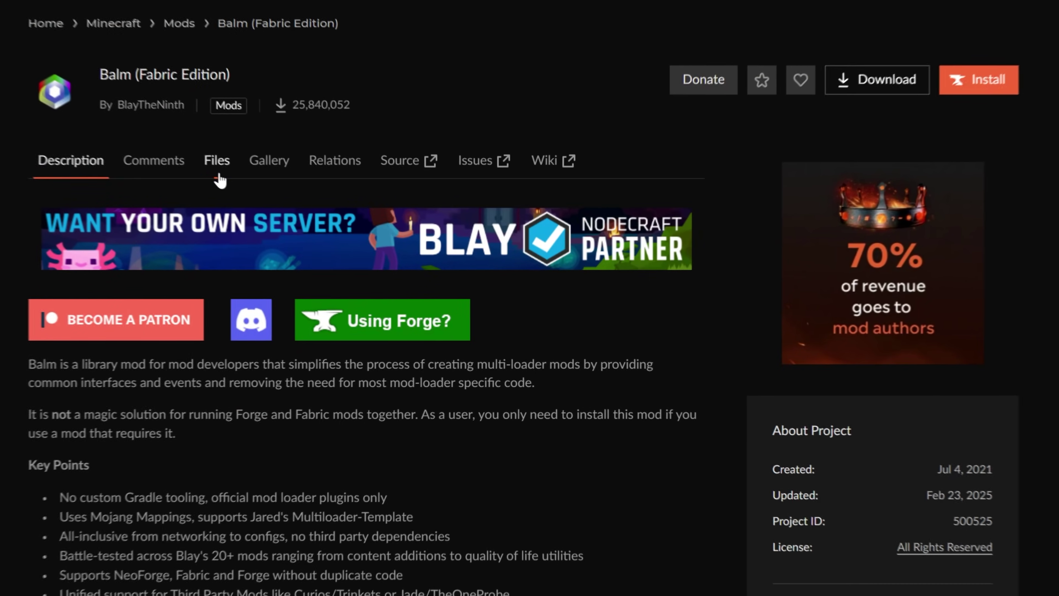
left_click(220, 180)
scroll(243, 166, "down", 4)
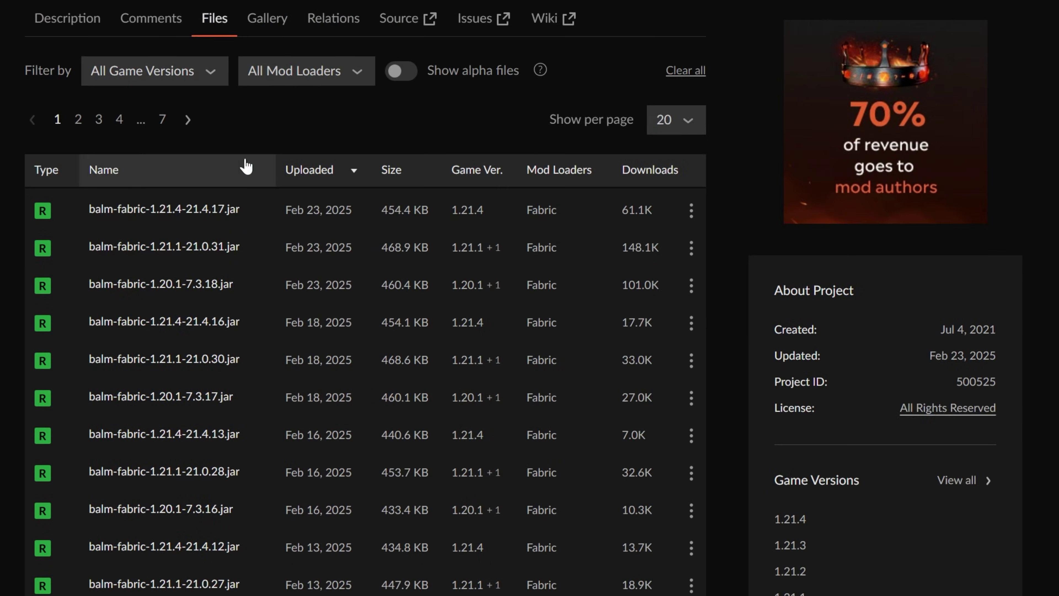
left_click(210, 52)
left_click(169, 100)
left_click(254, 52)
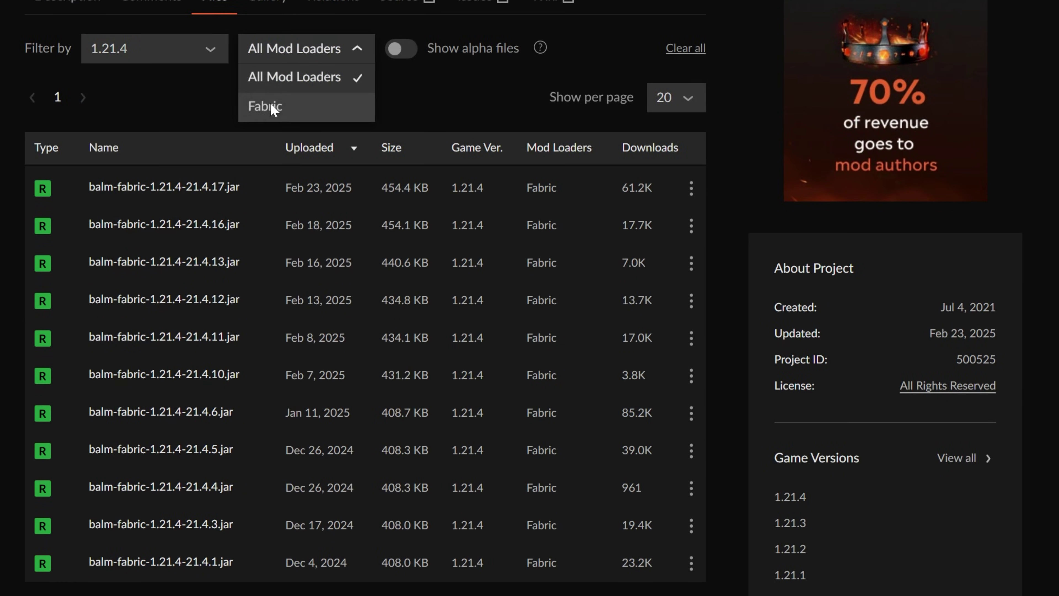
left_click(272, 104)
- Download balm-fabric-1.21.4-21.4.17.jar and save it in the Downloads folder
left_click(691, 188)
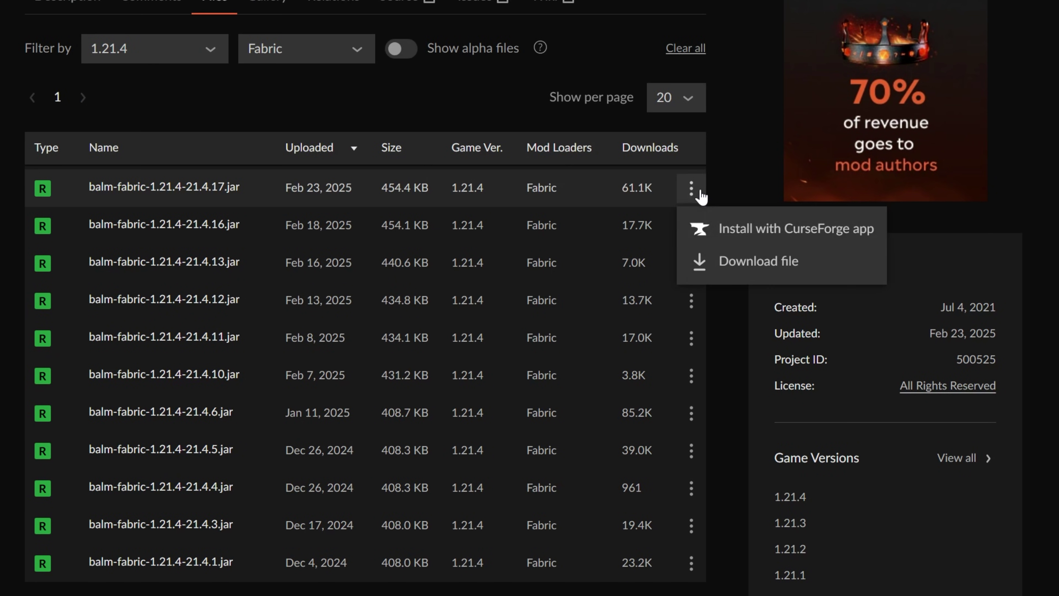
left_click(725, 259)
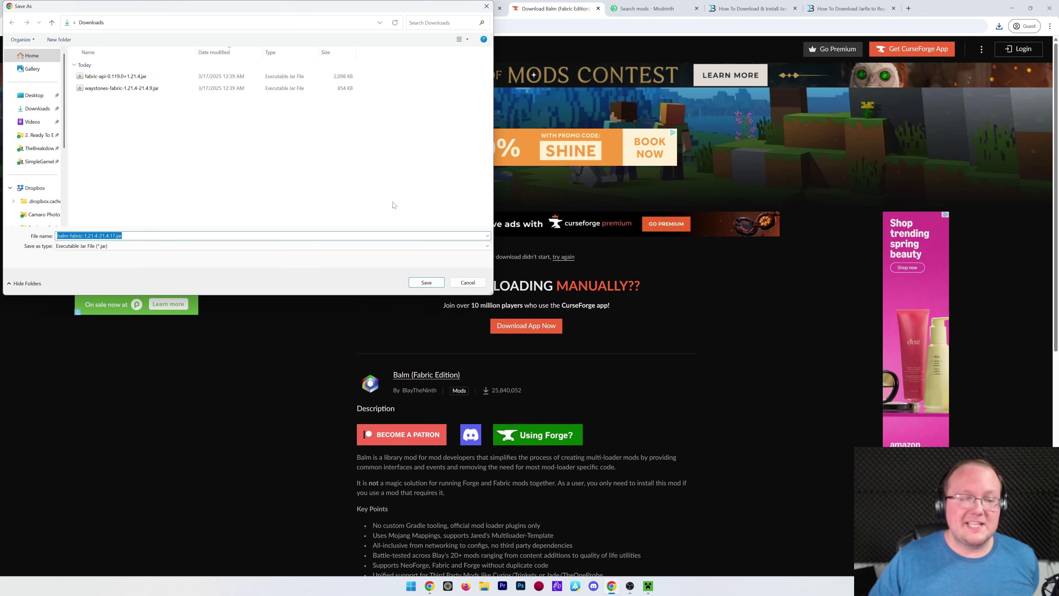
left_click(425, 281)
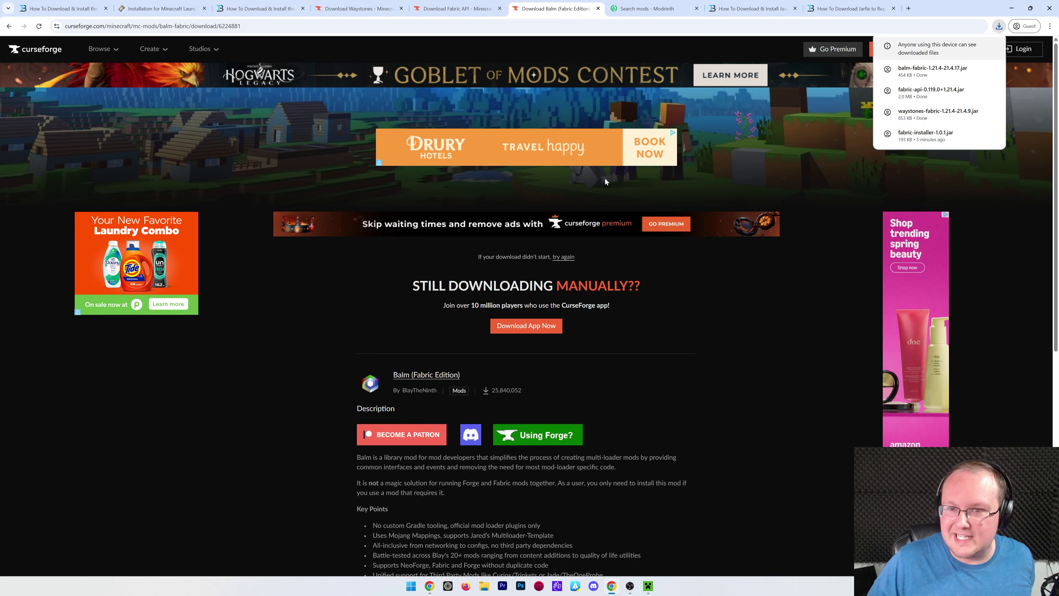
- Filter Modrinth's mod catalogue by game version 1.21.4 and the Fabric loader, and browse the listed mods
left_click(639, 17)
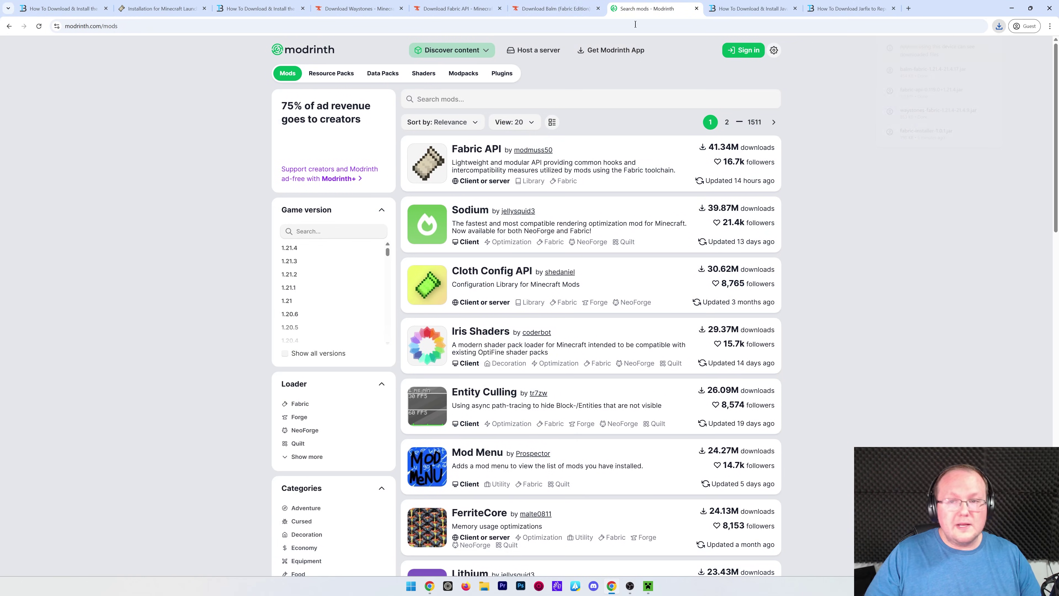
scroll(413, 217, "down", 2)
left_click(290, 123)
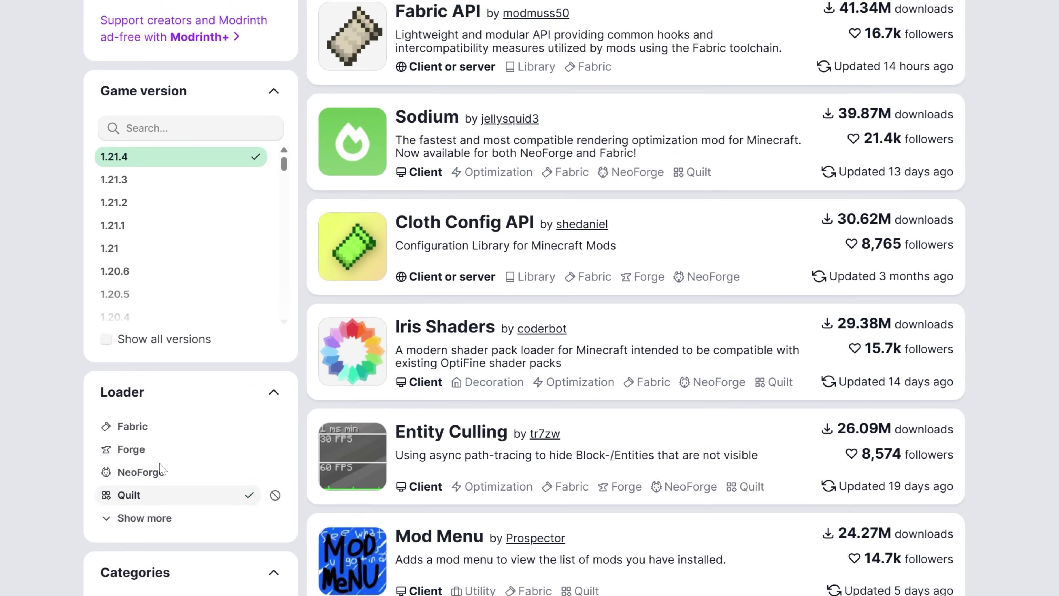
left_click(318, 280)
scroll(613, 262, "down", 20)
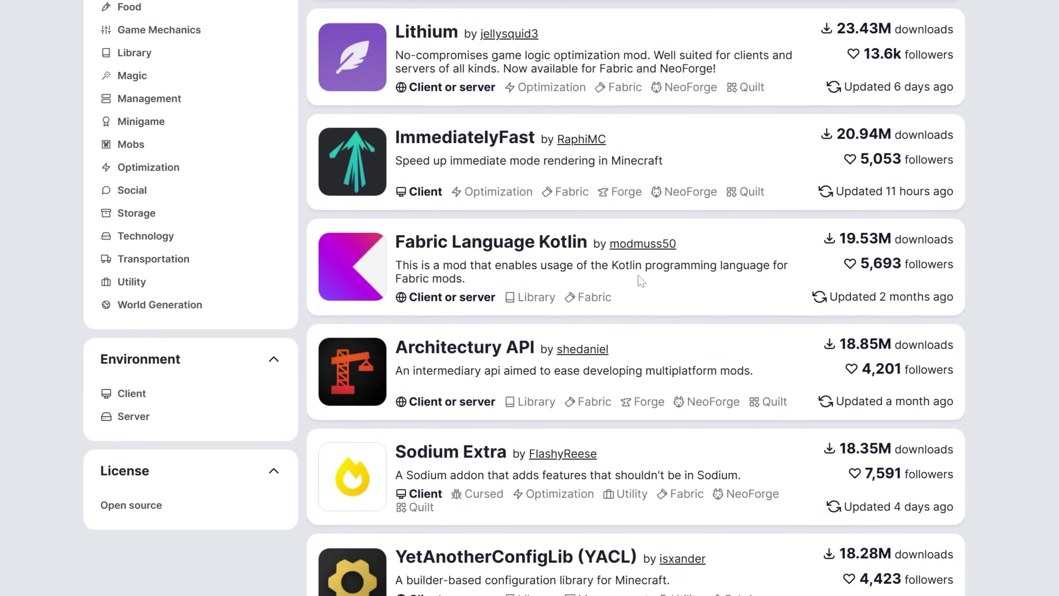
scroll(613, 263, "down", 5)
scroll(424, 121, "up", 20)
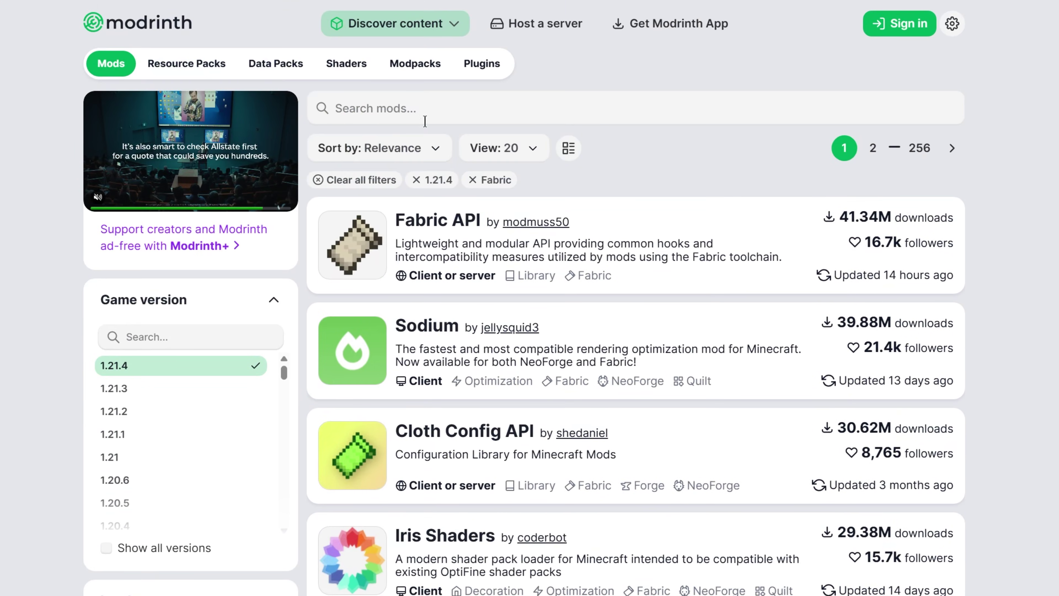
- Search the Modrinth mods for "ways" and open the Waystones project
left_click(425, 121)
type("ways")
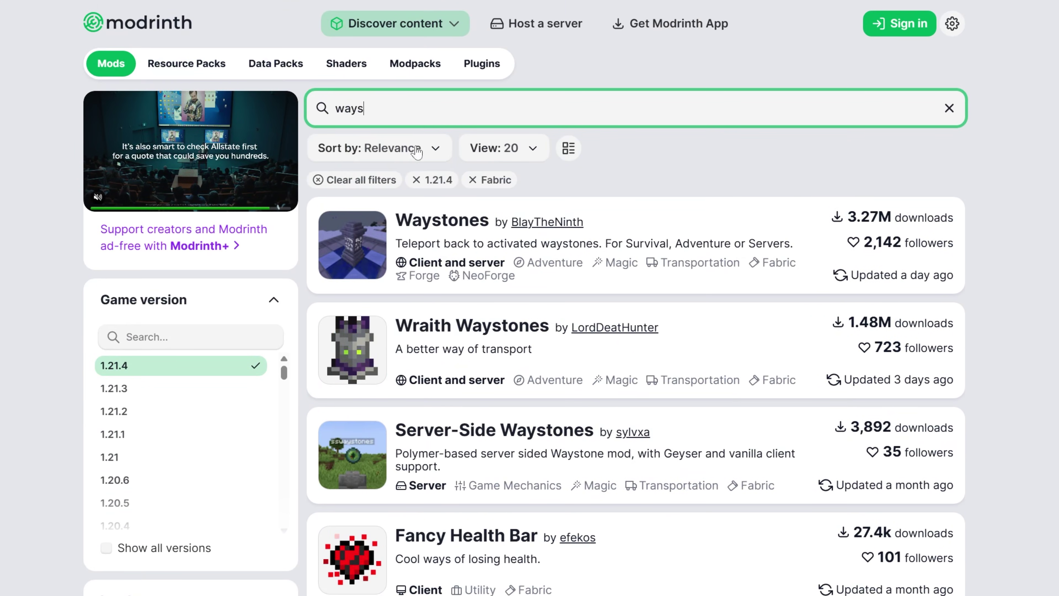
left_click(421, 217)
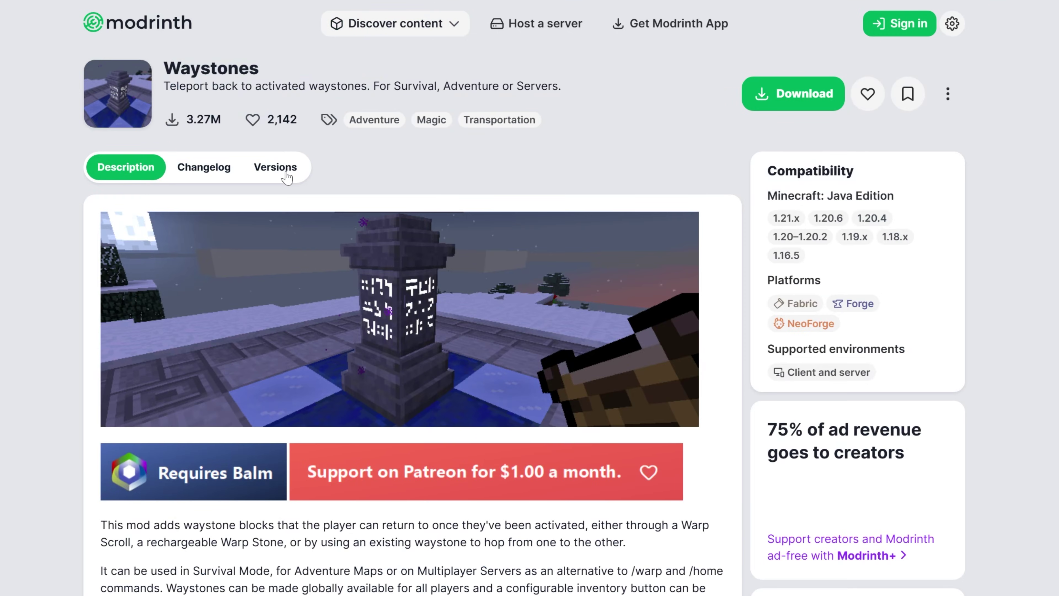
- Filter the Waystones versions by Fabric and 1.21.4, open 21.4.9+fabric-1.21.4, and check its required dependencies
left_click(275, 167)
scroll(283, 181, "down", 2)
left_click(137, 137)
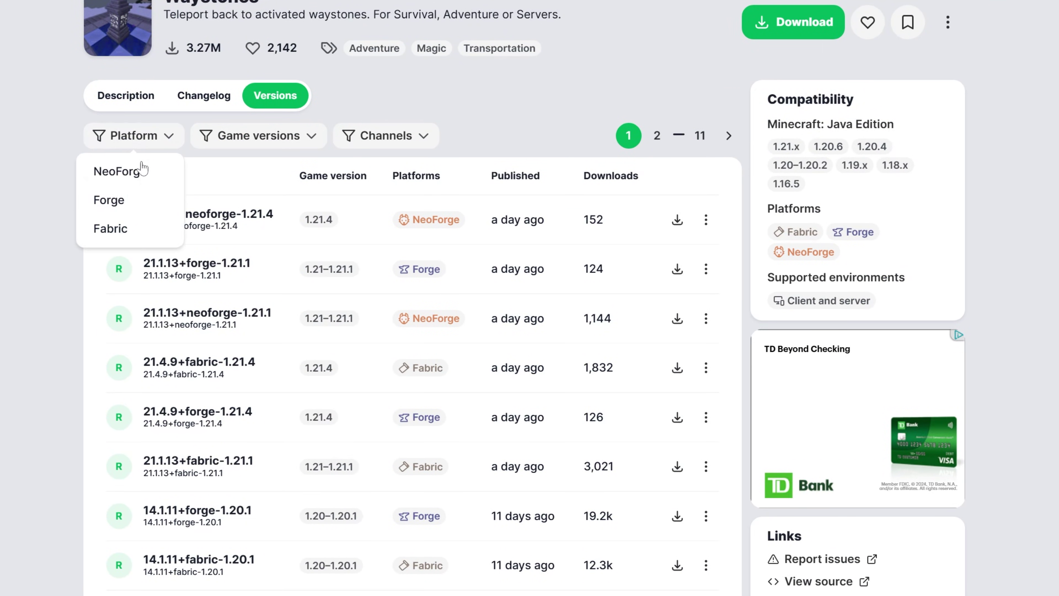
left_click(111, 228)
left_click(248, 136)
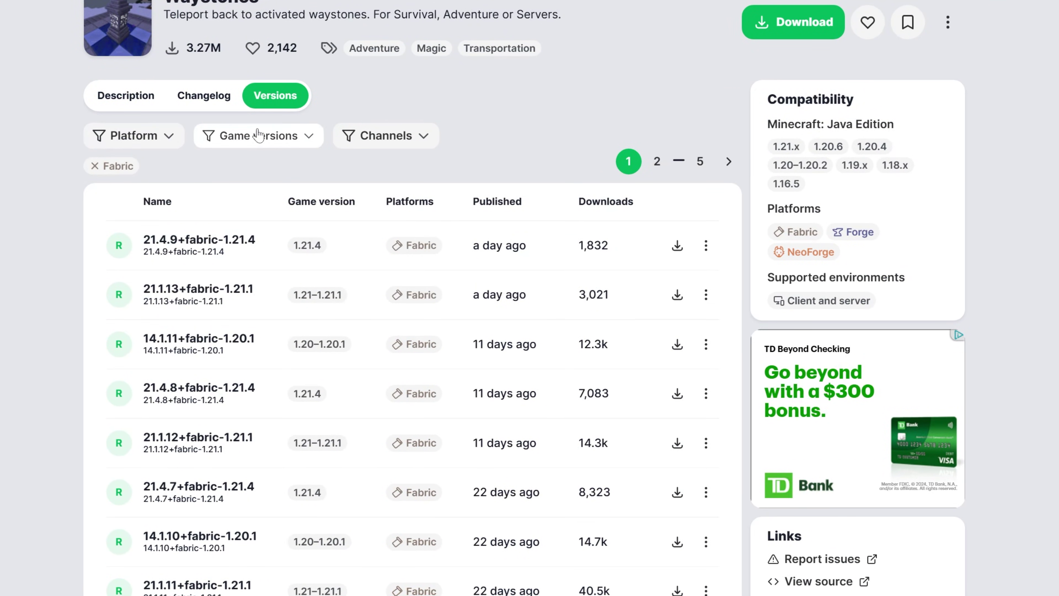
left_click(232, 206)
left_click(198, 246)
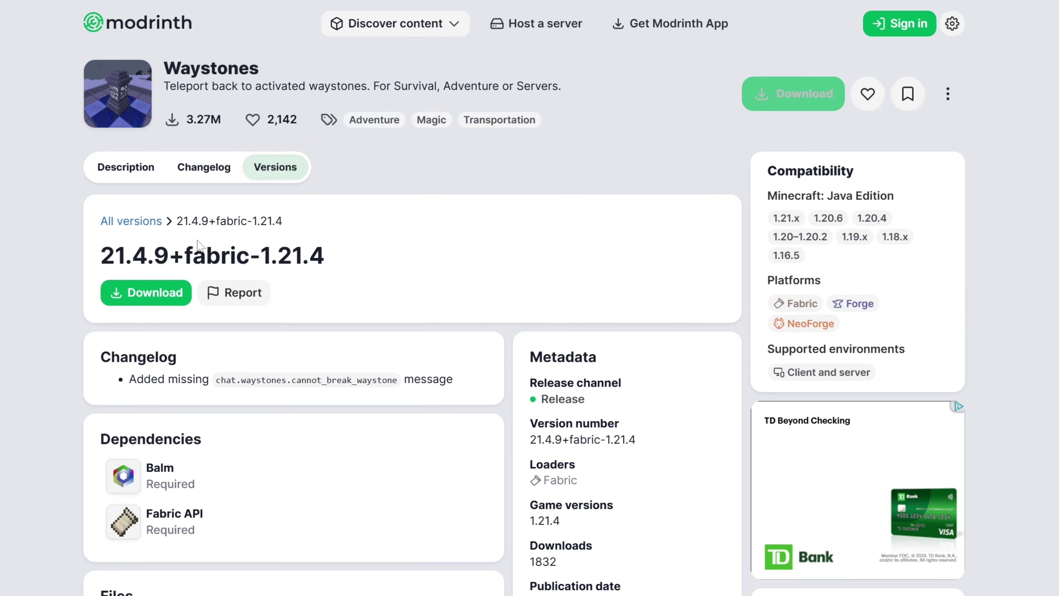
scroll(198, 246, "down", 4)
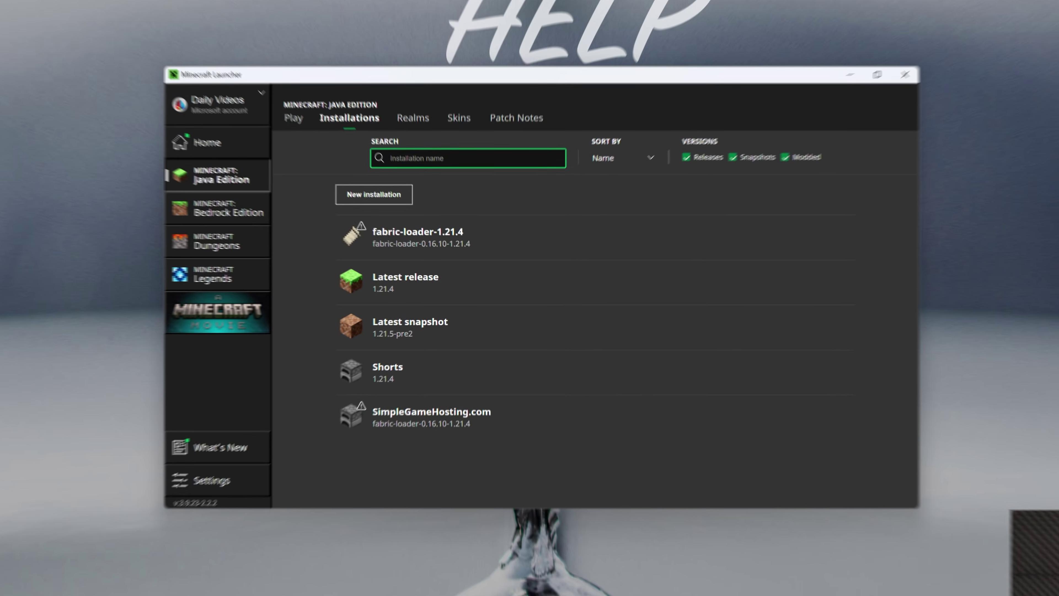
- Move the Balm, Fabric API and Waystones jar files from the Downloads folder to the desktop
key("super+e")
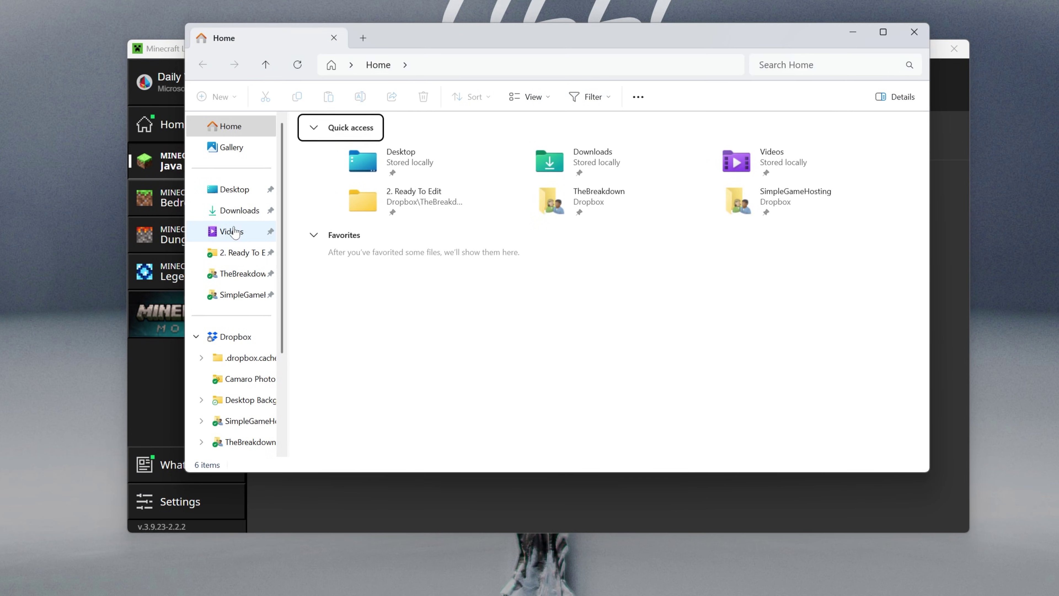
left_click(238, 210)
left_click_drag(516, 240, 41, 119)
left_click(917, 37)
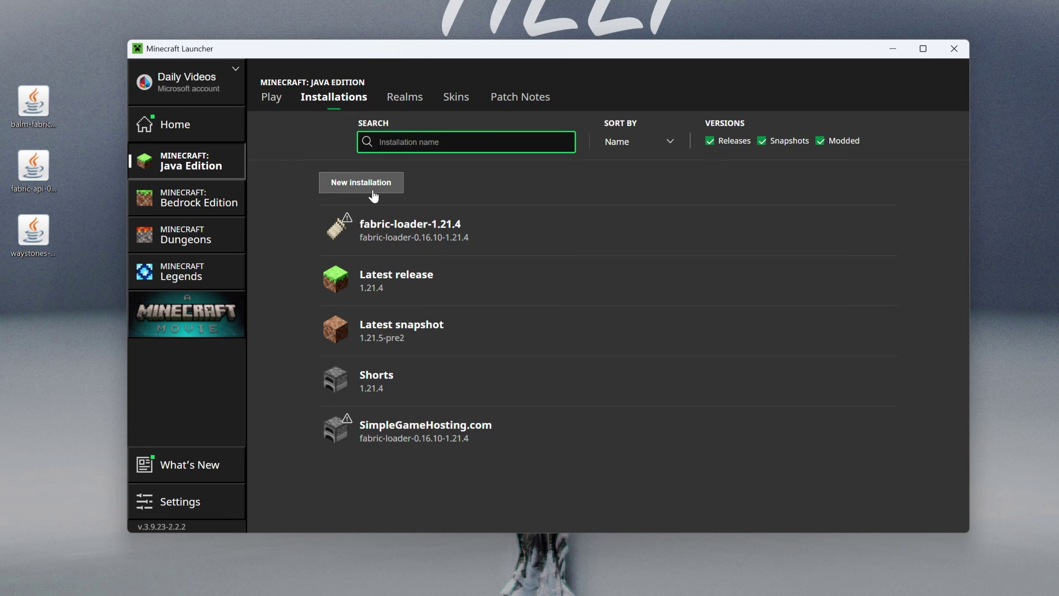
- Open the game folder of the fabric-loader-1.21.4 installation from the Minecraft Launcher and delete its existing mods folder
mouse_move(529, 227)
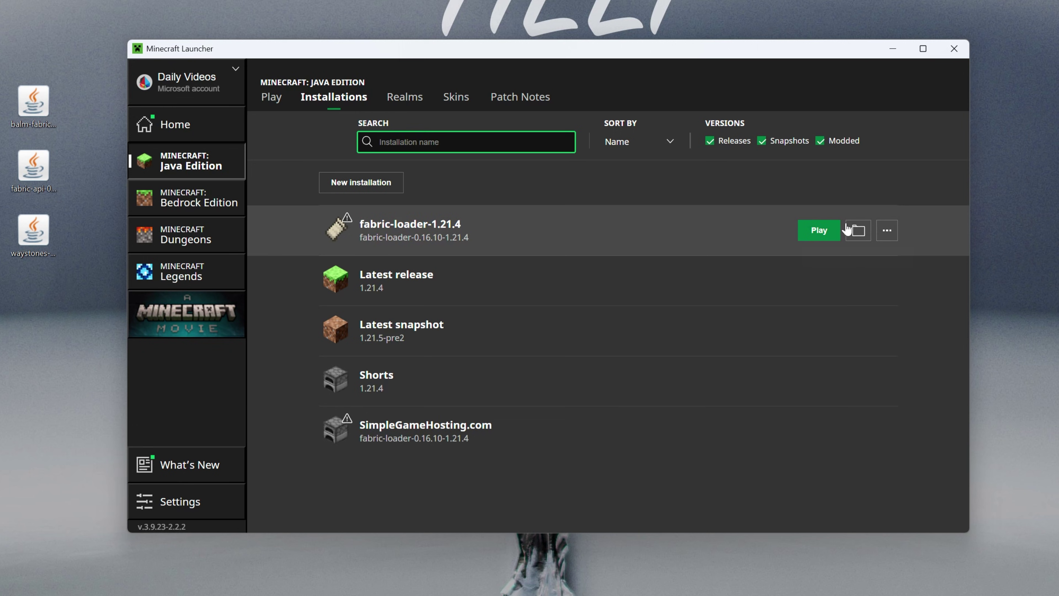
left_click(857, 230)
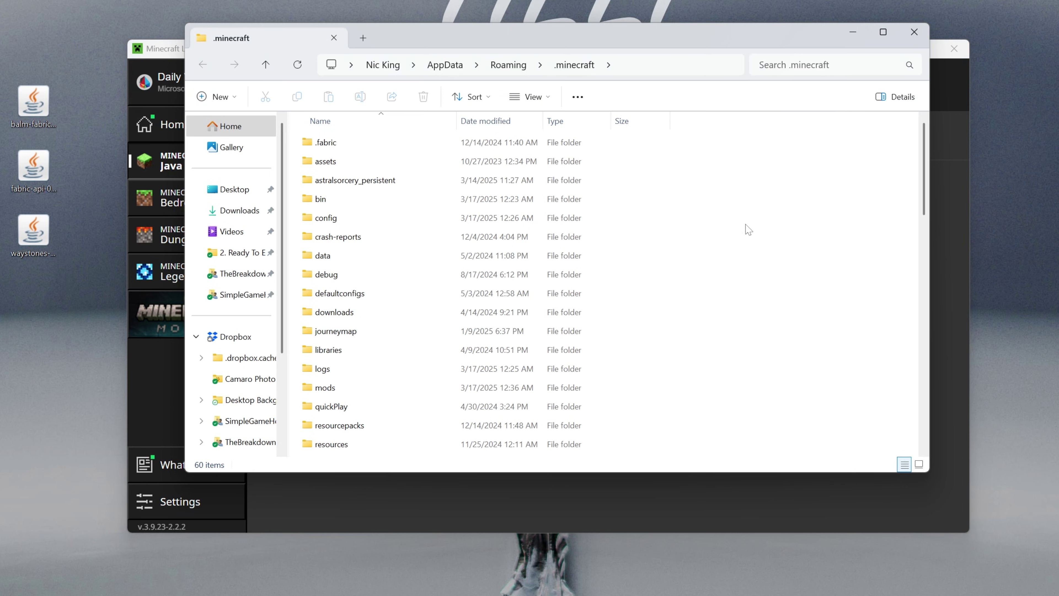
left_click(407, 388)
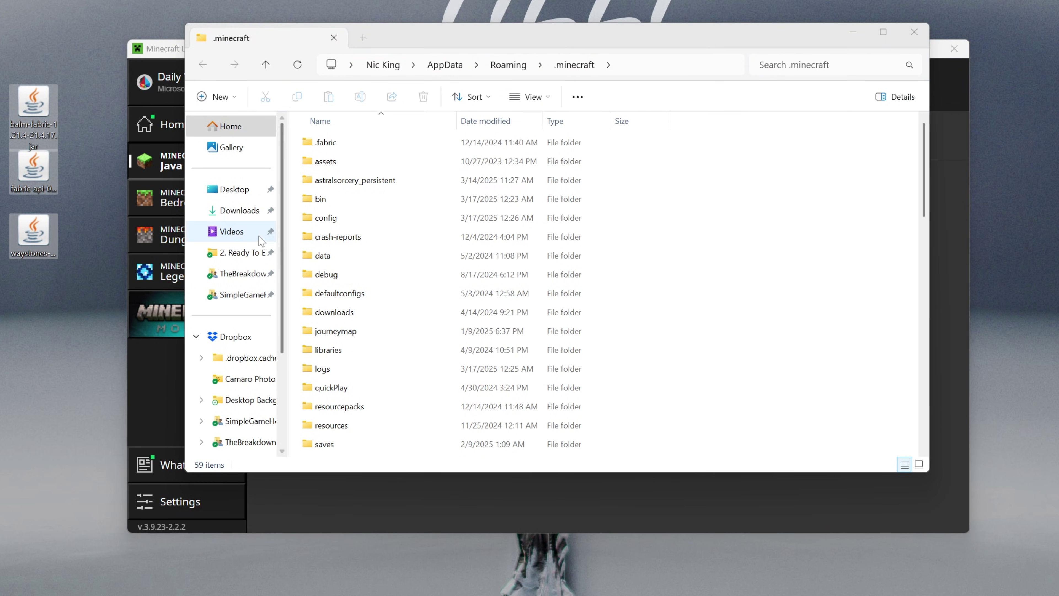
- Create a new folder named mods inside the .minecraft folder
right_click(297, 243)
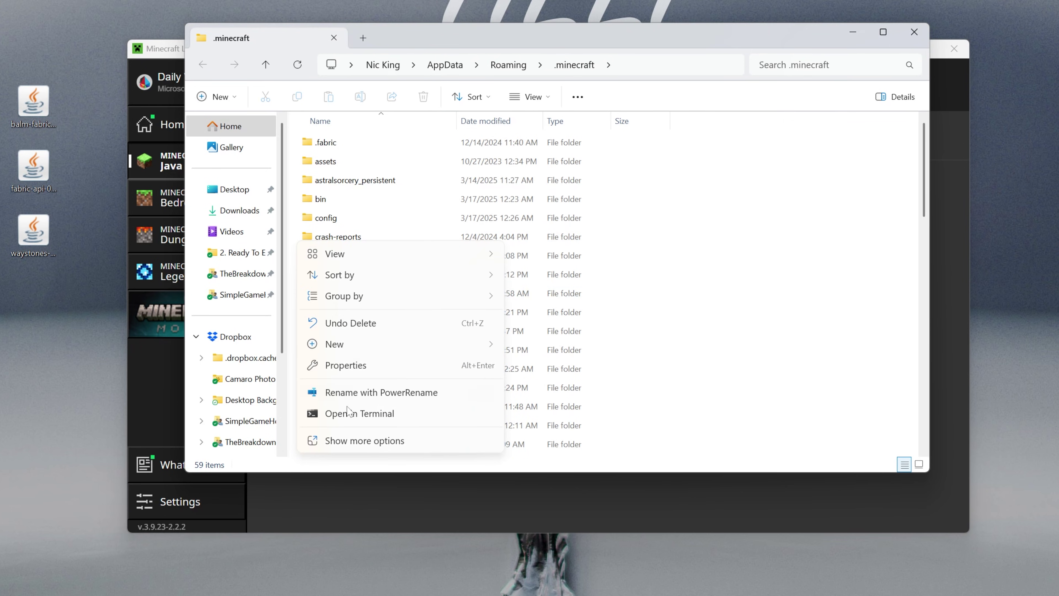
mouse_move(358, 347)
left_click(537, 331)
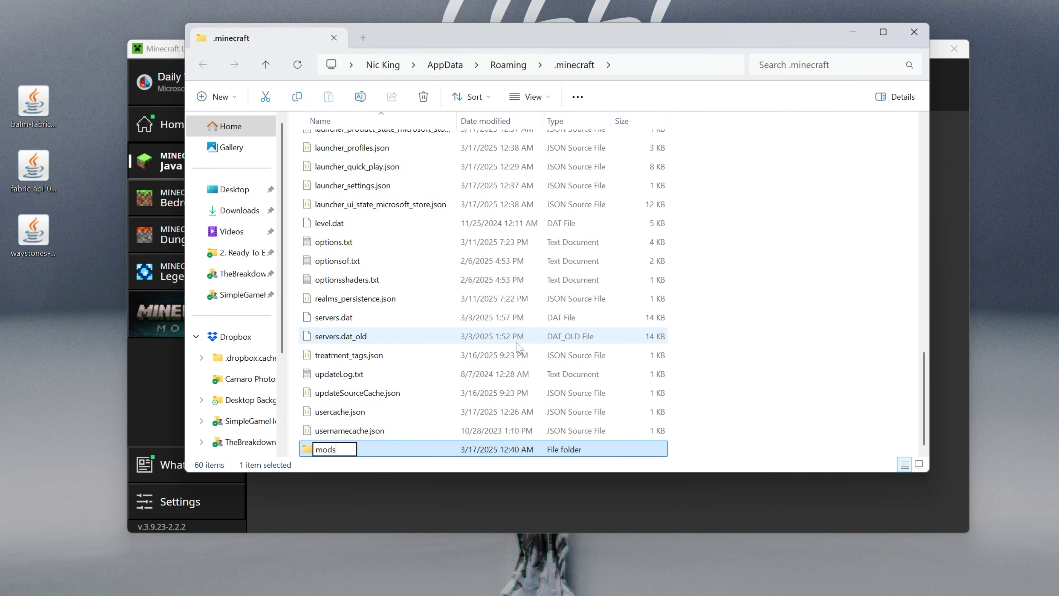
- Move the Balm, Fabric API and Waystones jar files from the desktop into the new mods folder
double_click(388, 450)
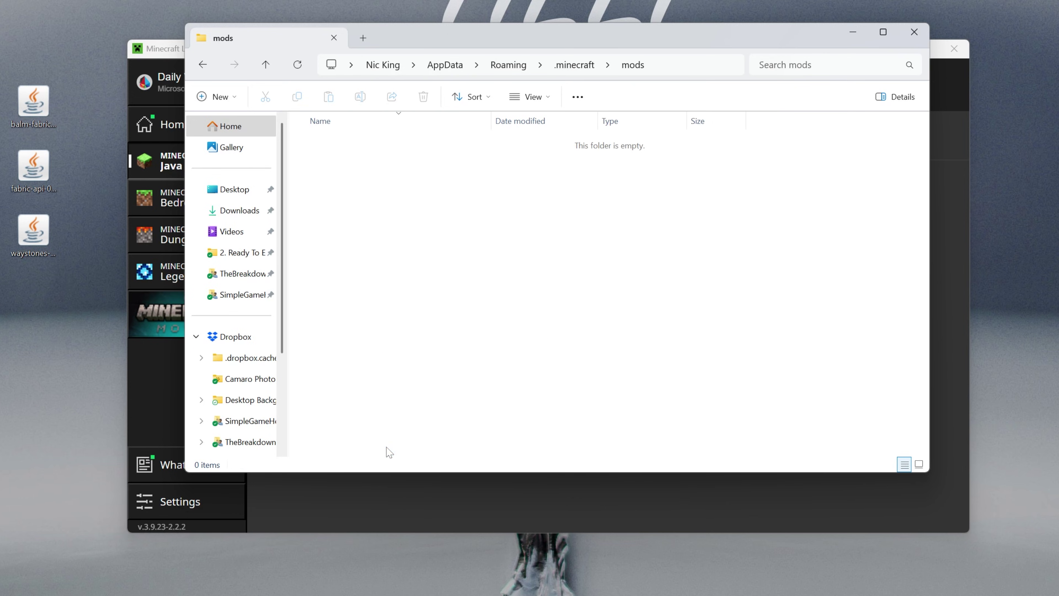
left_click_drag(30, 22, 693, 216)
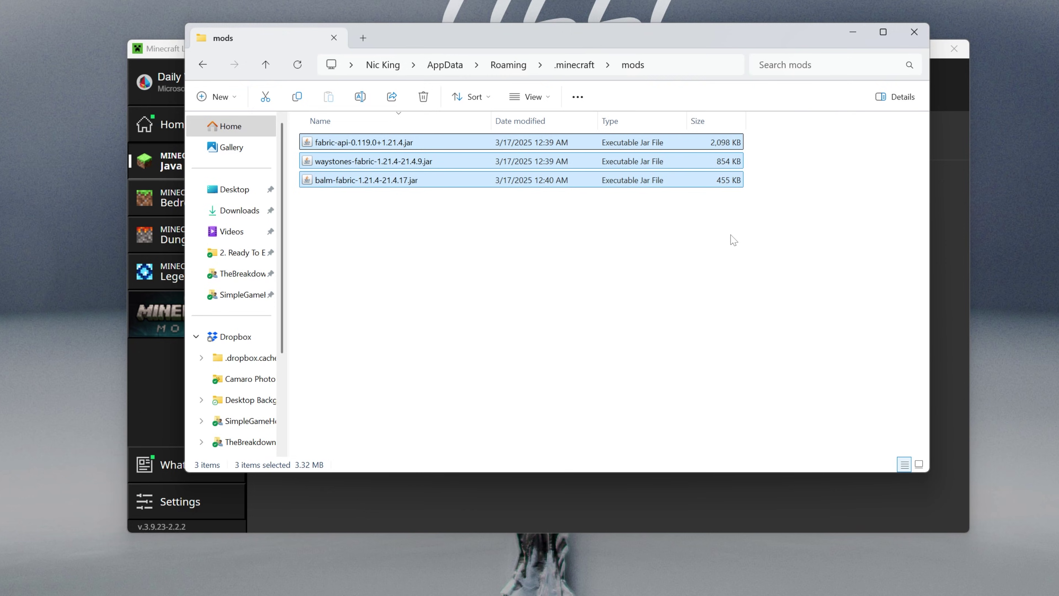
left_click(907, 42)
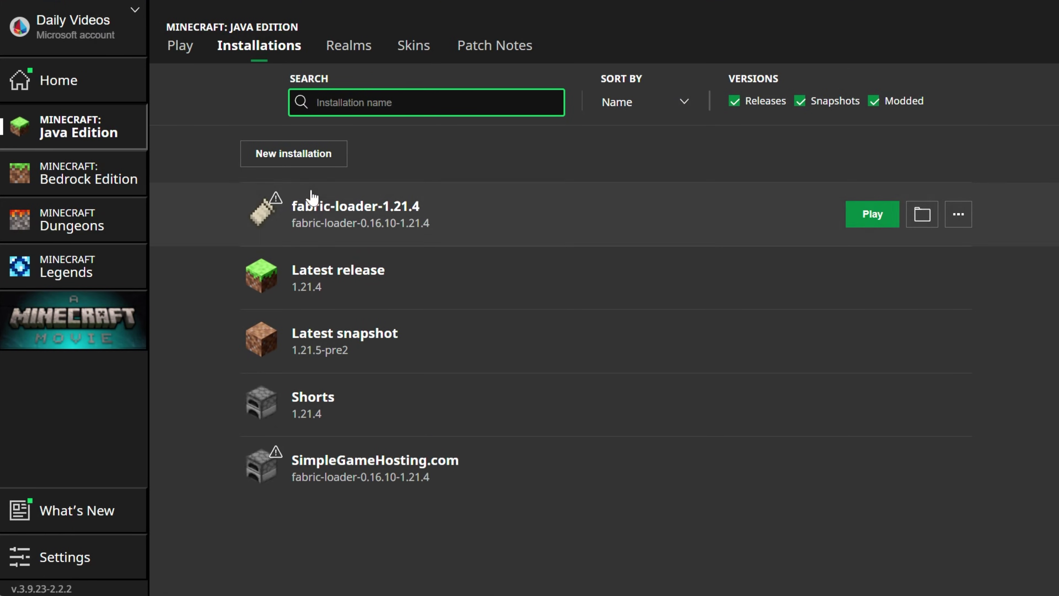
- Launch the SimpleGameHosting.com Fabric installation and load the most recent Waystones single-player world
mouse_move(969, 474)
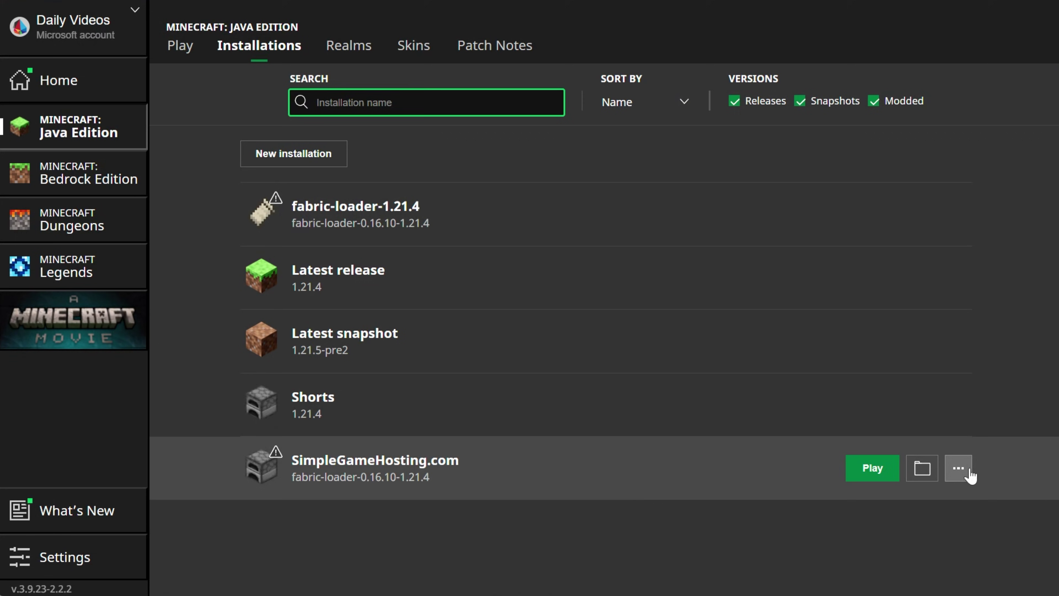
left_click(870, 469)
left_click(712, 396)
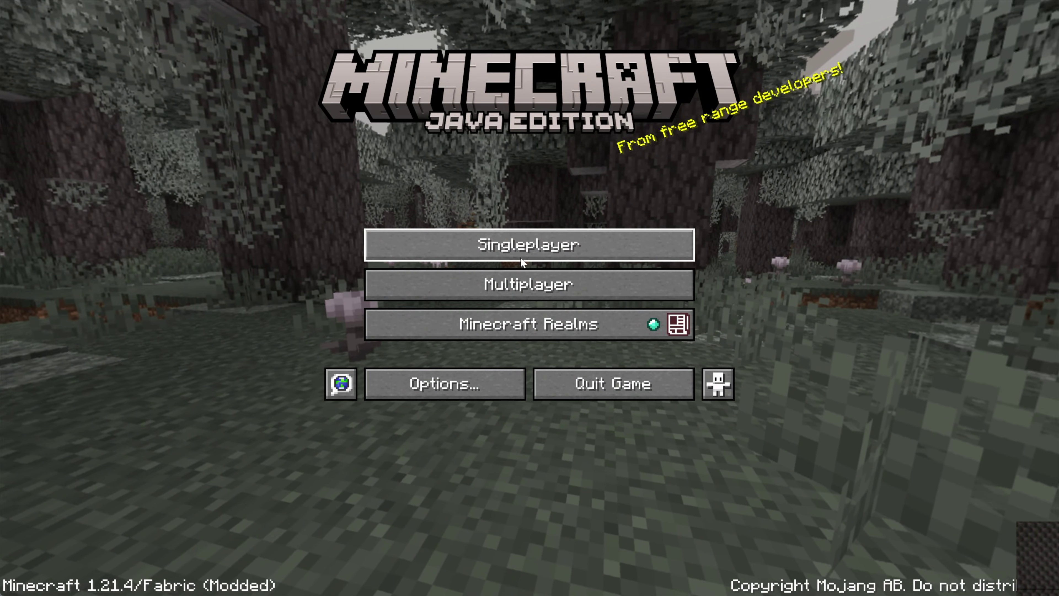
left_click(521, 256)
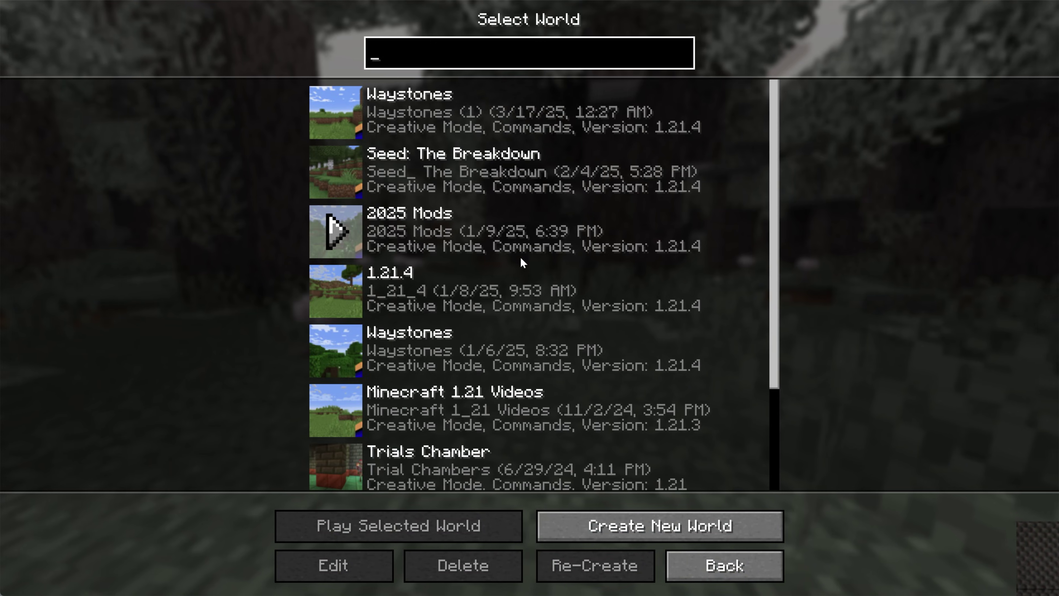
double_click(494, 111)
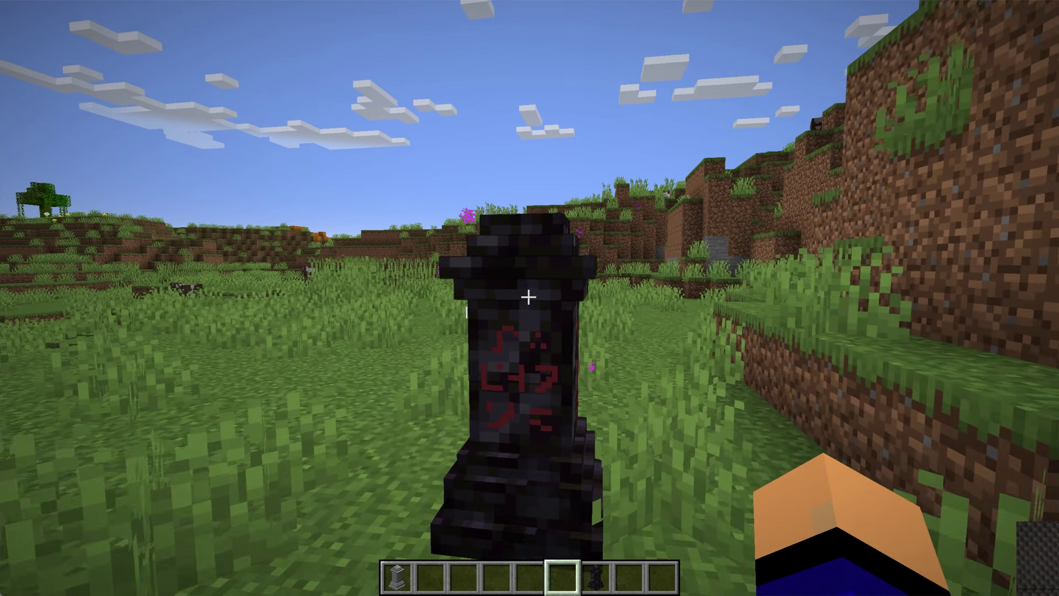
- Teleport from the black waystone to the asdfasdf waystone and from there to asdgf43e55hsa
right_click(528, 297)
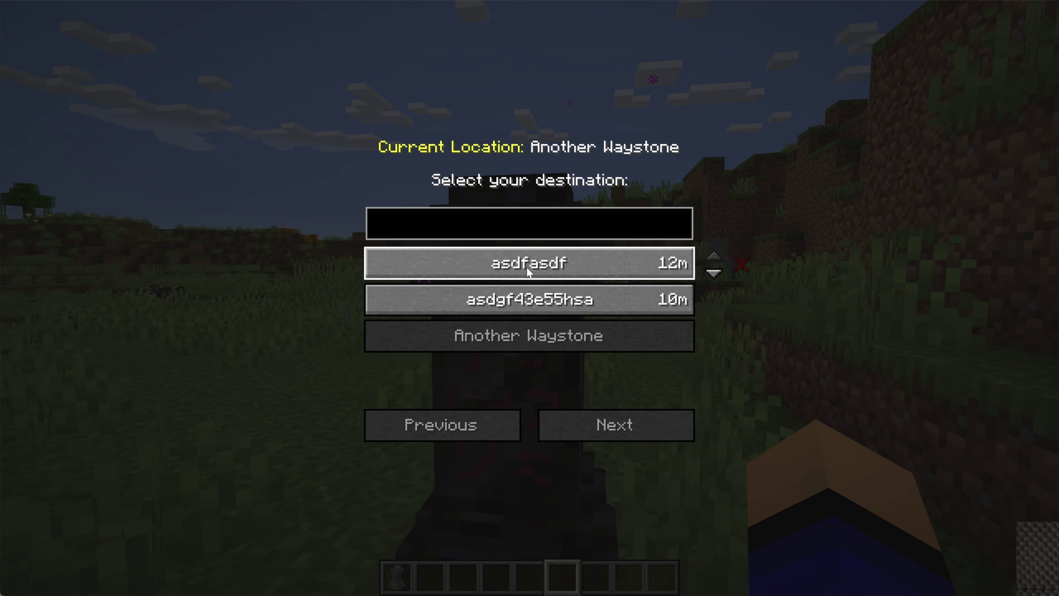
left_click(526, 267)
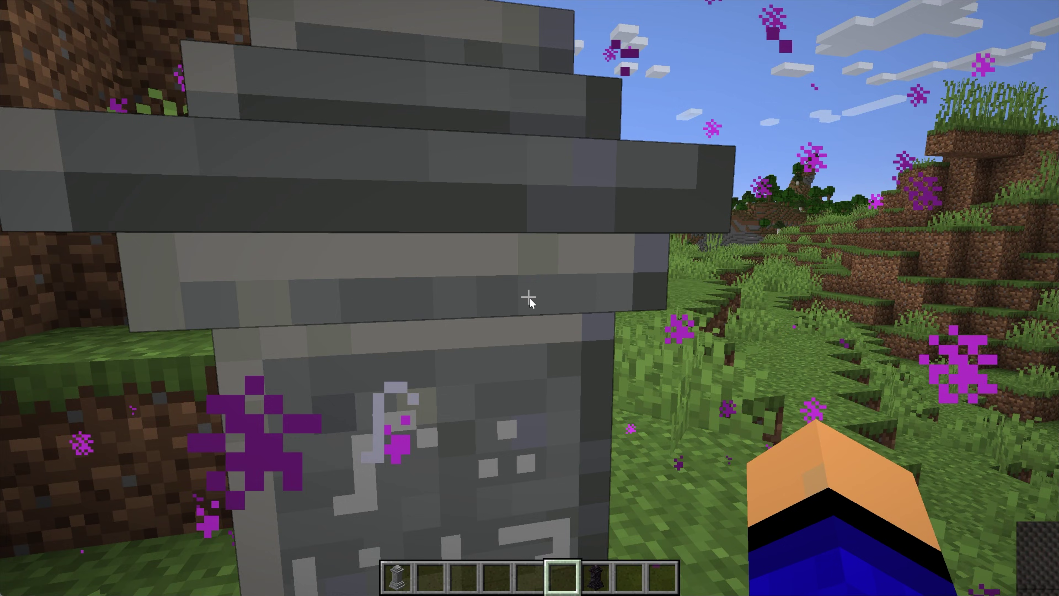
right_click(528, 297)
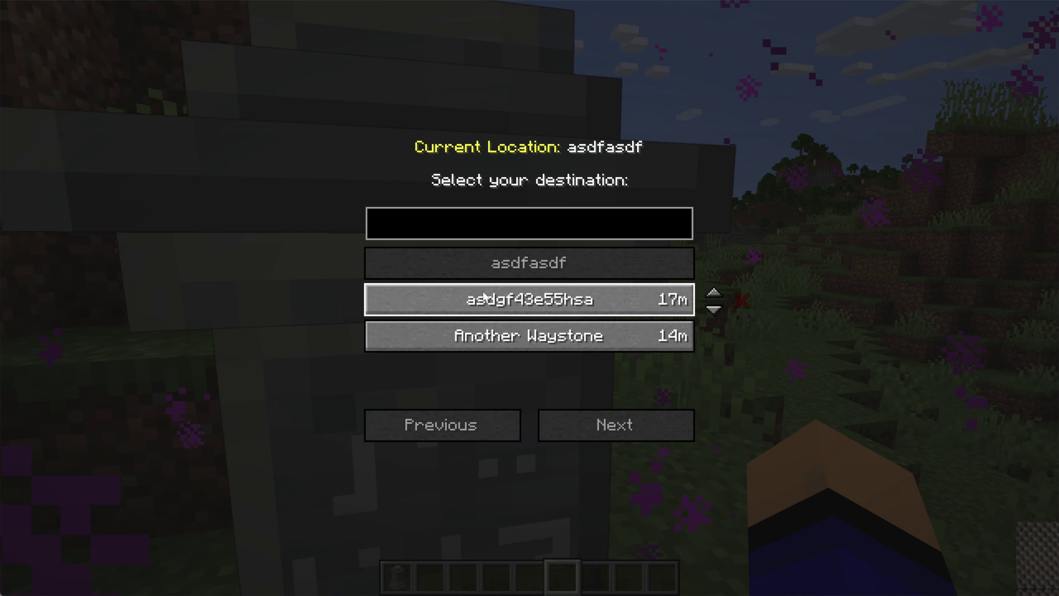
left_click(530, 300)
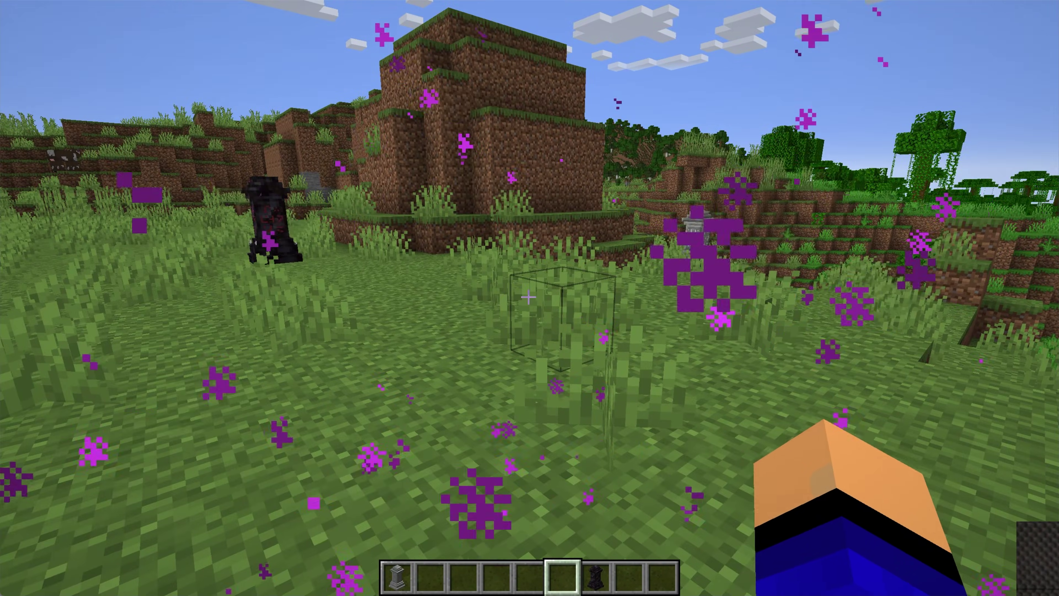
- Examine the mod's items in the Waystones category of the creative inventory, and walk forward in the world
key("e")
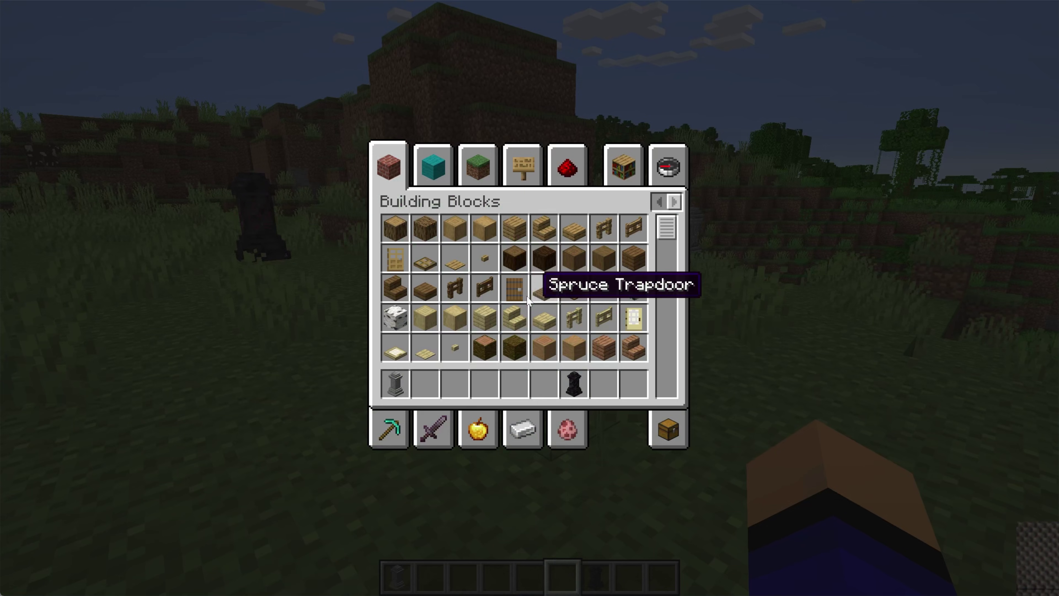
left_click(672, 202)
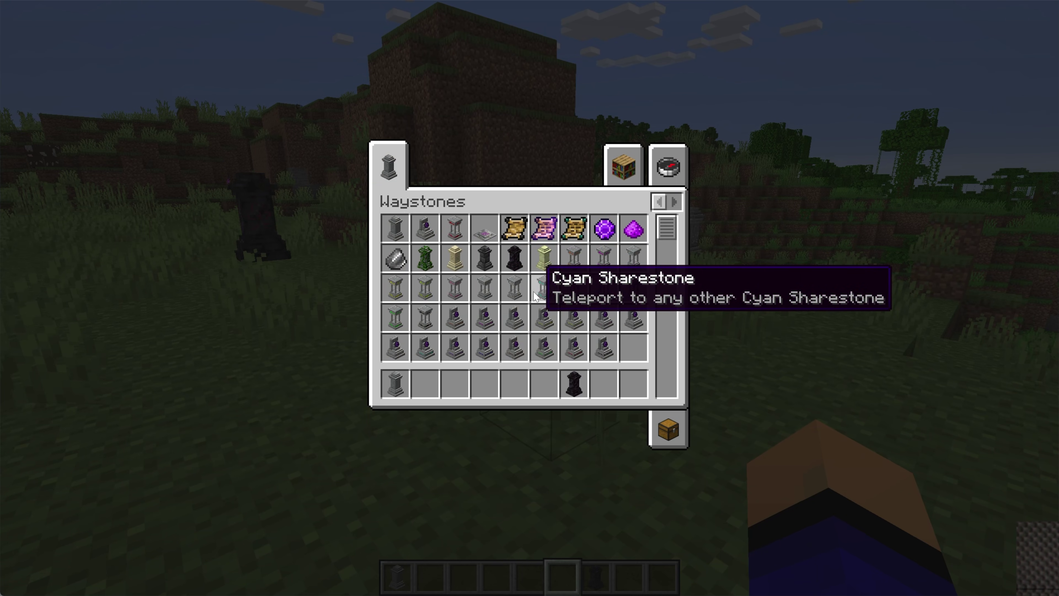
key("e")
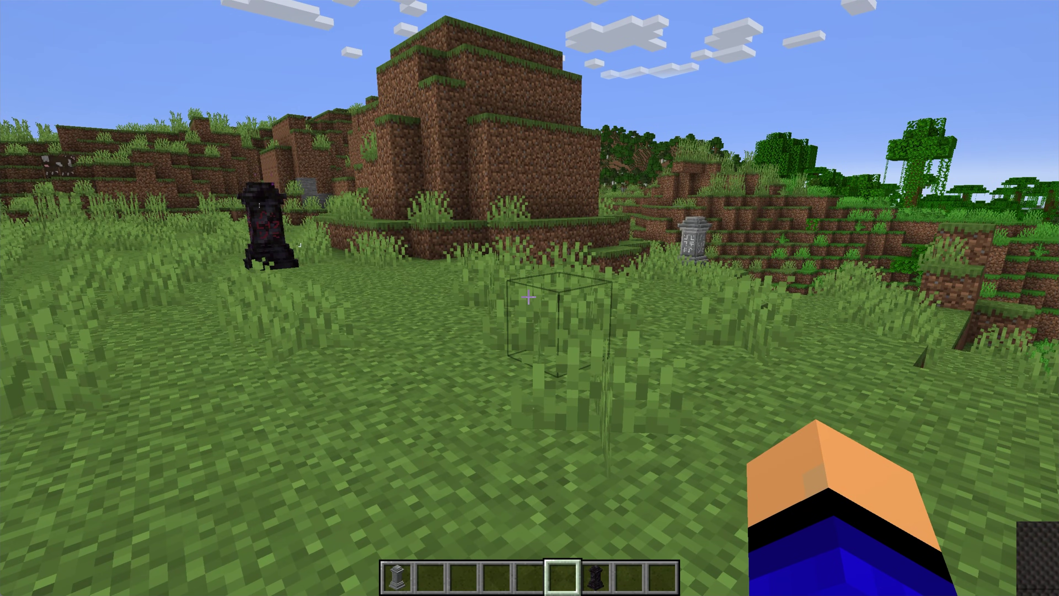
key("w")
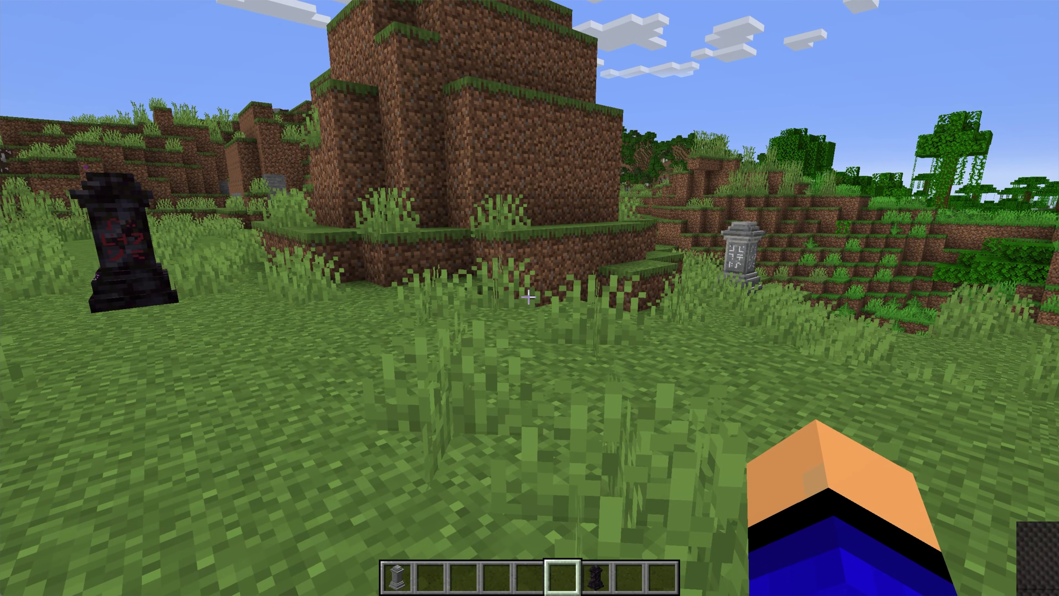